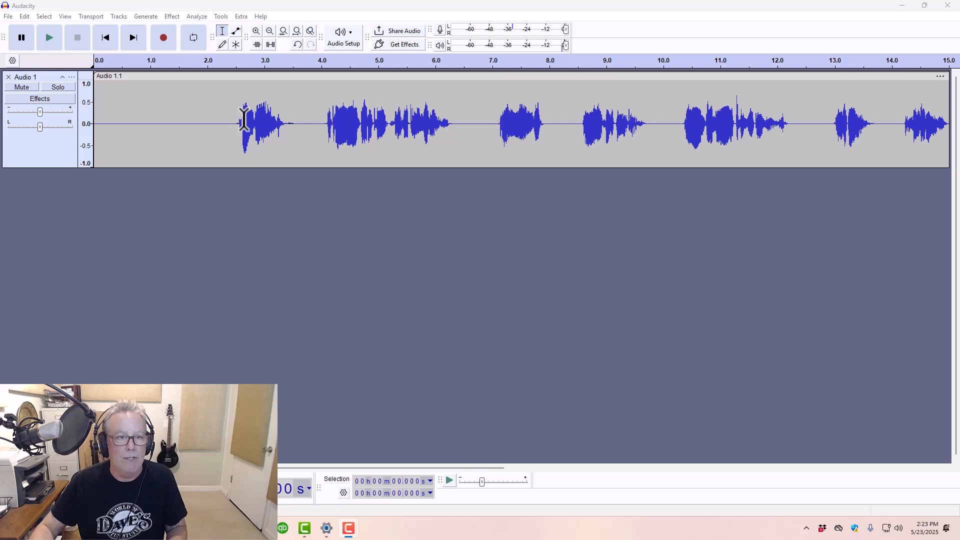
Play the voice recording from just before its first phrase, at about 2.5 s.
left_click(234, 120)
key("space")
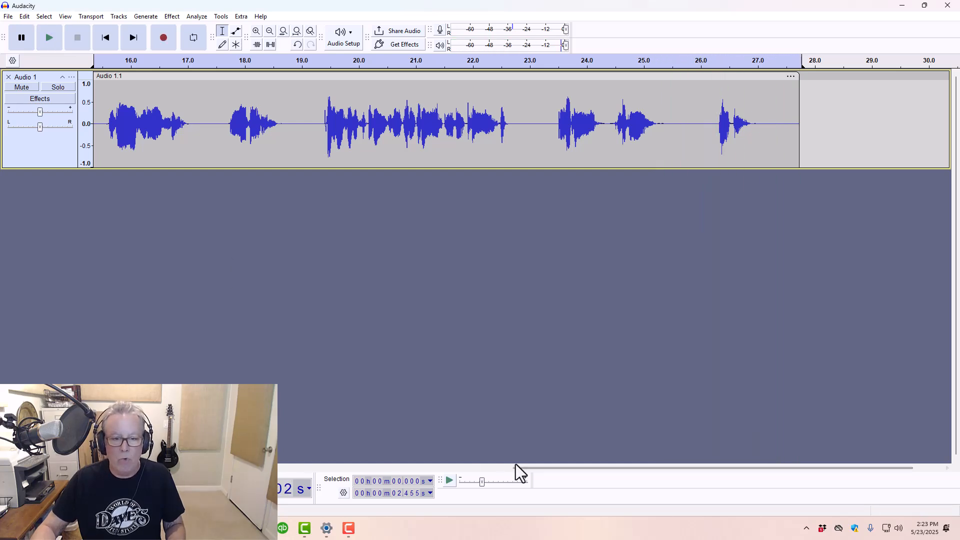
left_click_drag(520, 469, 108, 473)
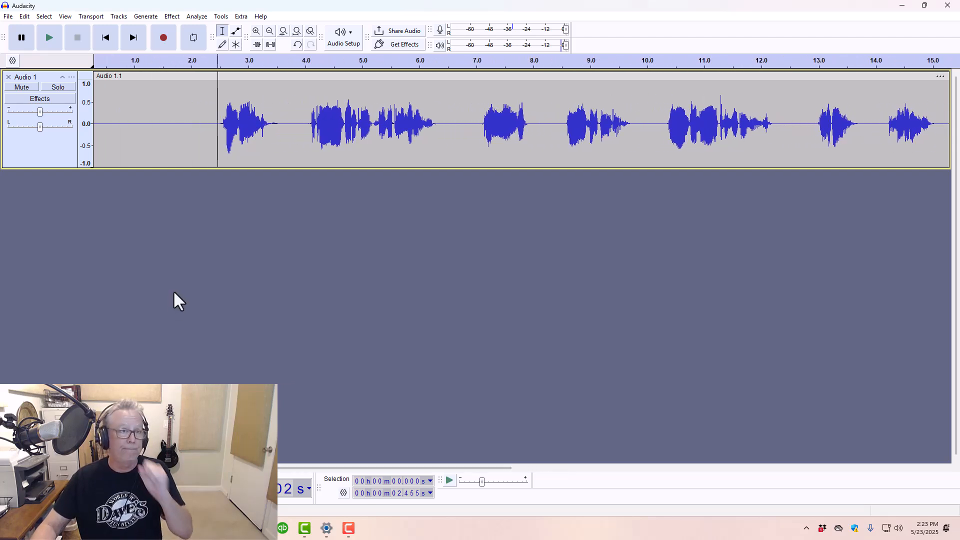
Import the sound effect running-on-the-road-6220 from the Downloads folder as a new track.
left_click(24, 17)
mouse_move(9, 17)
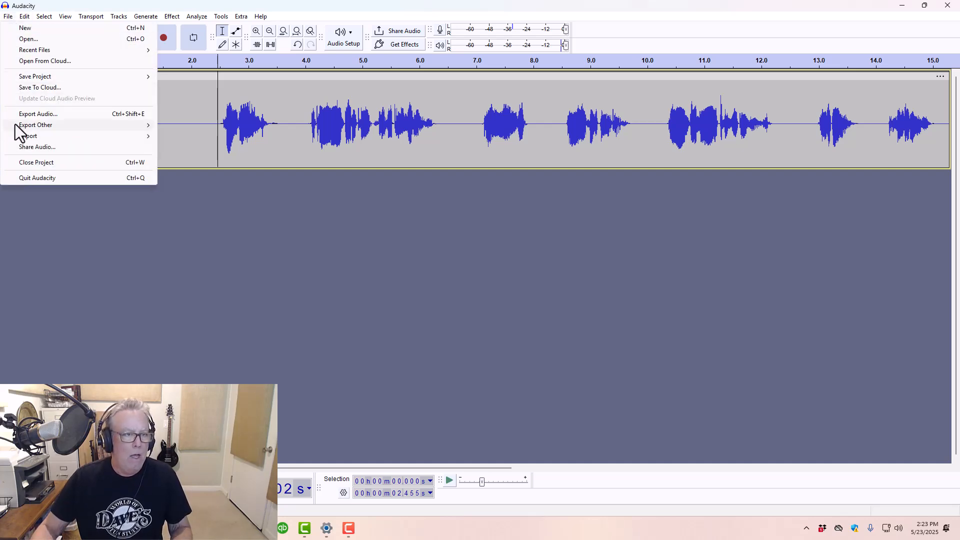
mouse_move(21, 136)
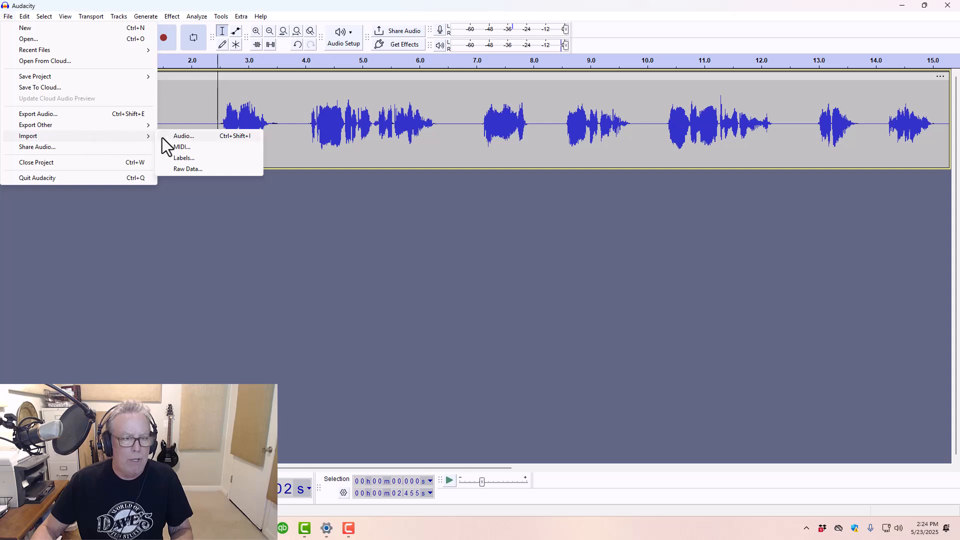
left_click(184, 137)
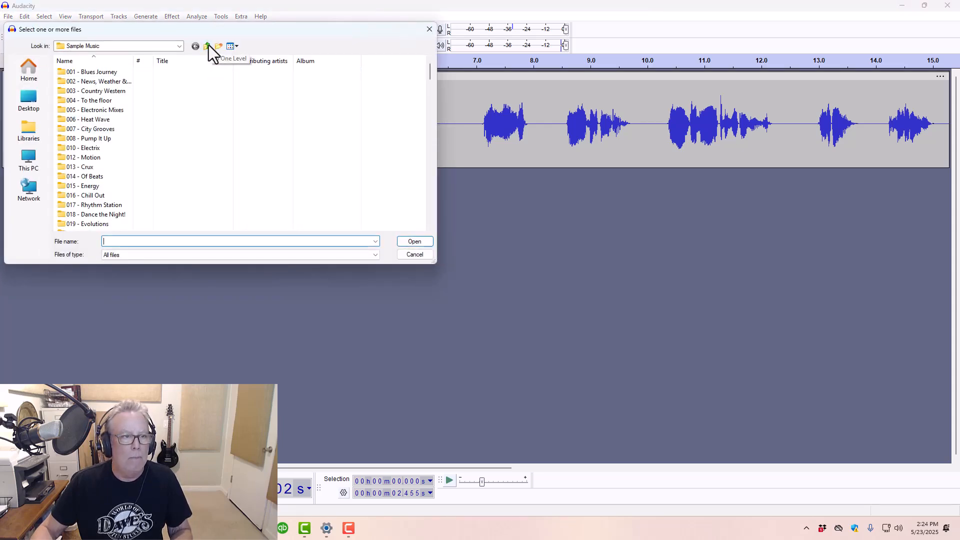
left_click(31, 70)
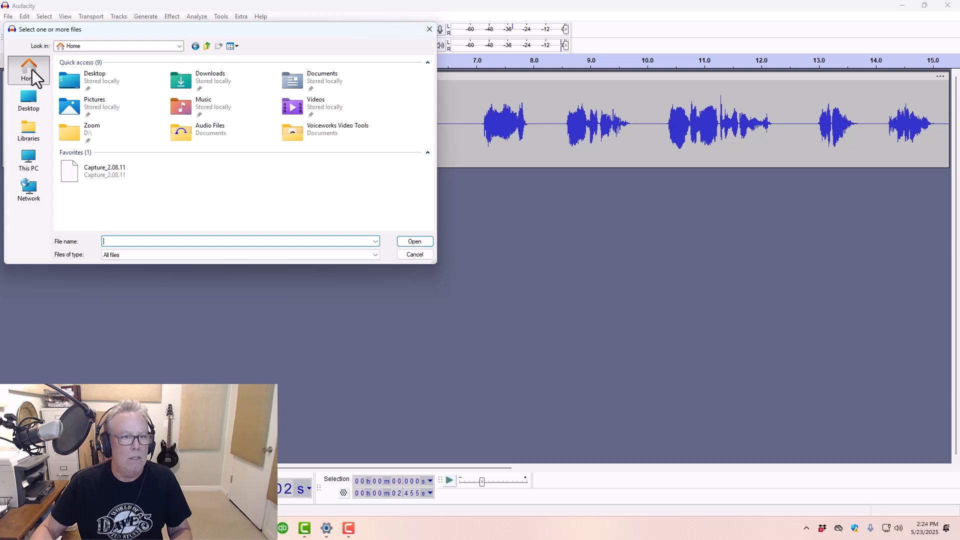
double_click(218, 77)
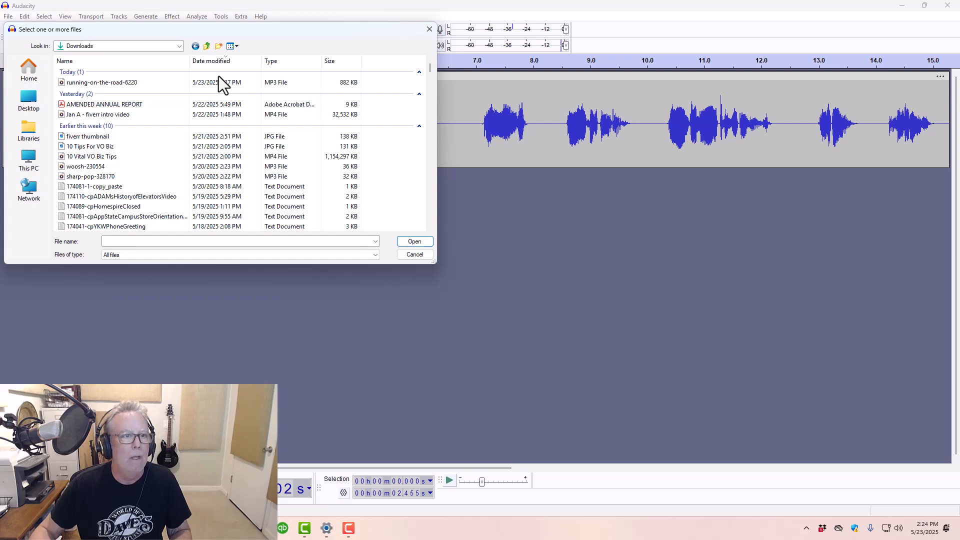
double_click(92, 82)
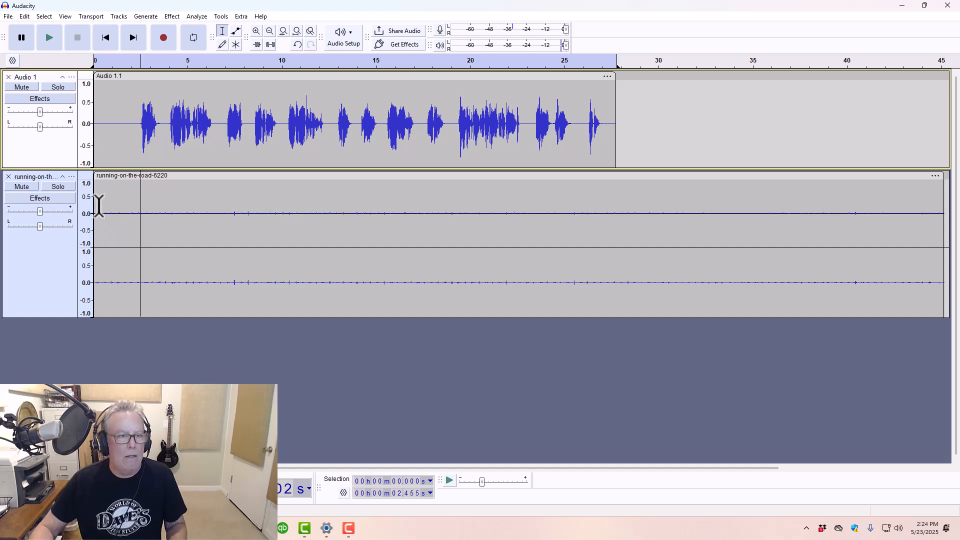
Play the voice track and the running sound effect together from the beginning of the timeline.
scroll(363, 264, "up", 1)
scroll(364, 264, "down", 2)
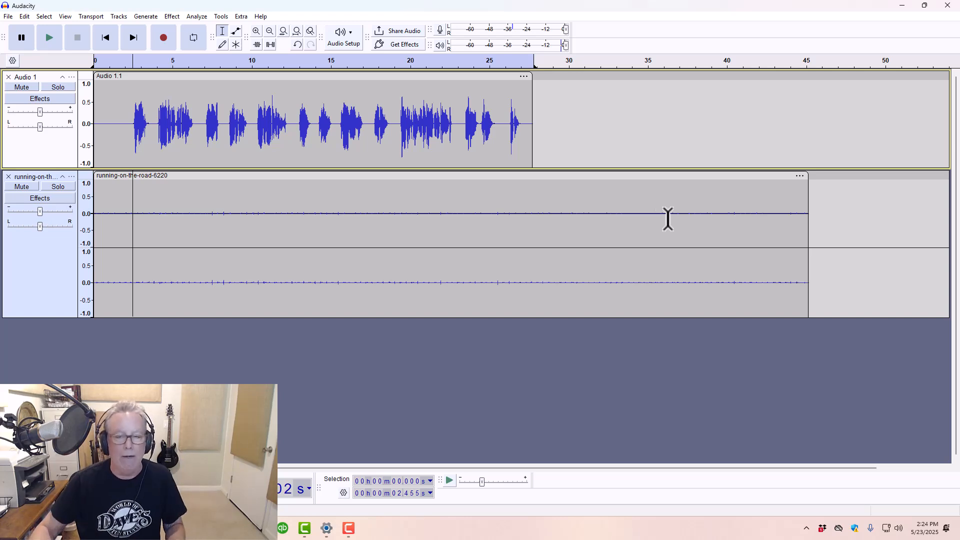
scroll(570, 231, "up", 2)
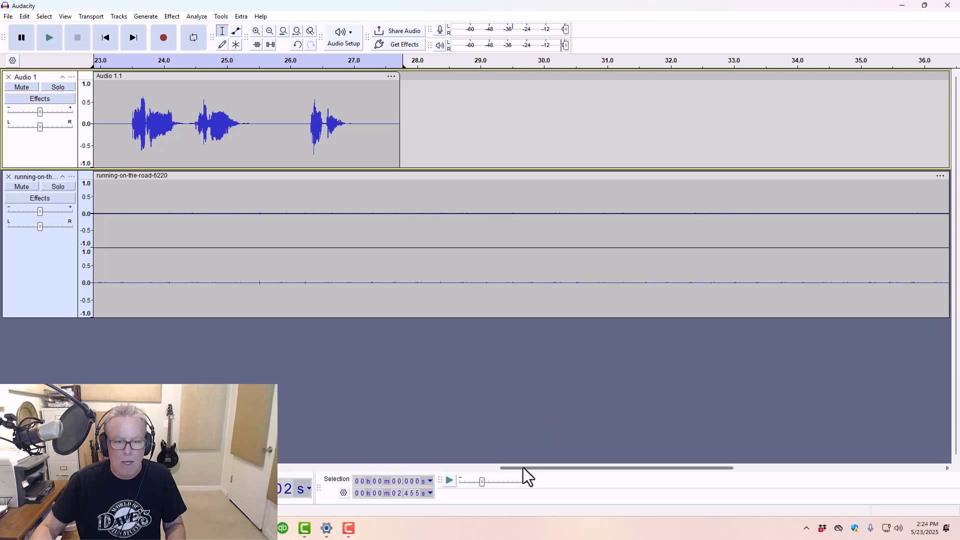
left_click_drag(525, 468, 128, 468)
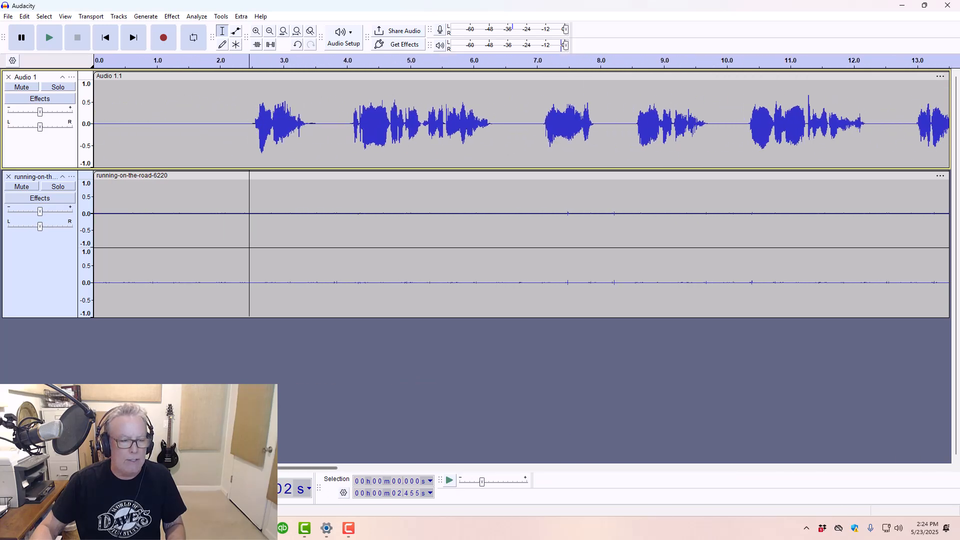
left_click(92, 126)
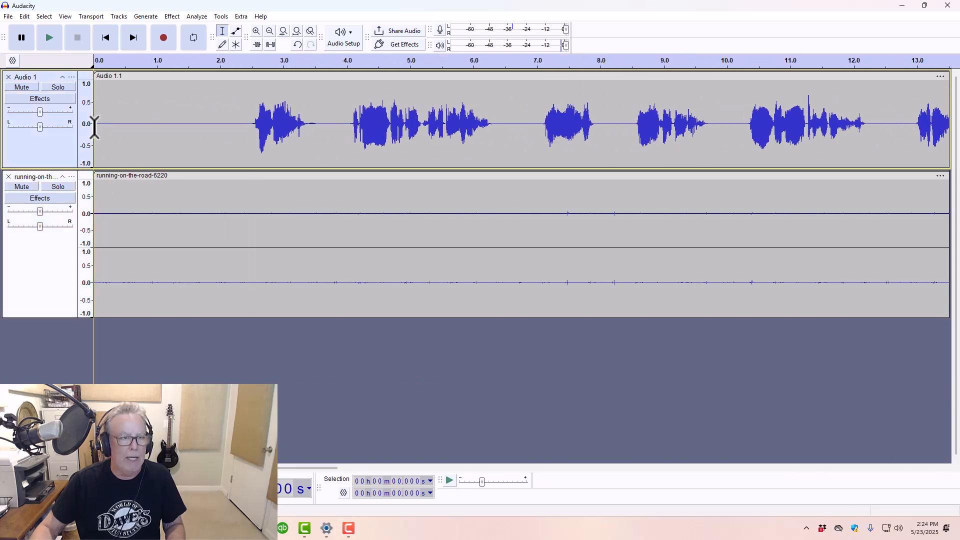
key("space")
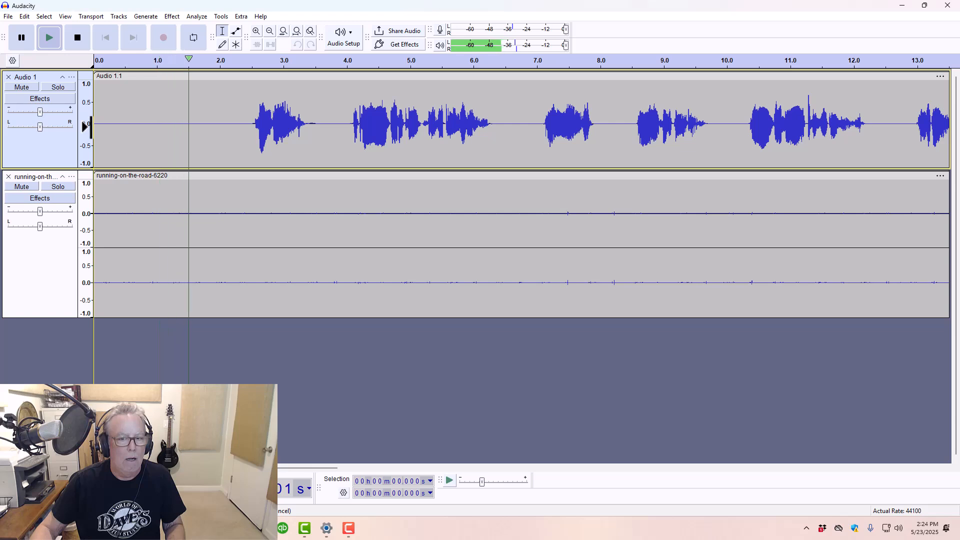
key("space")
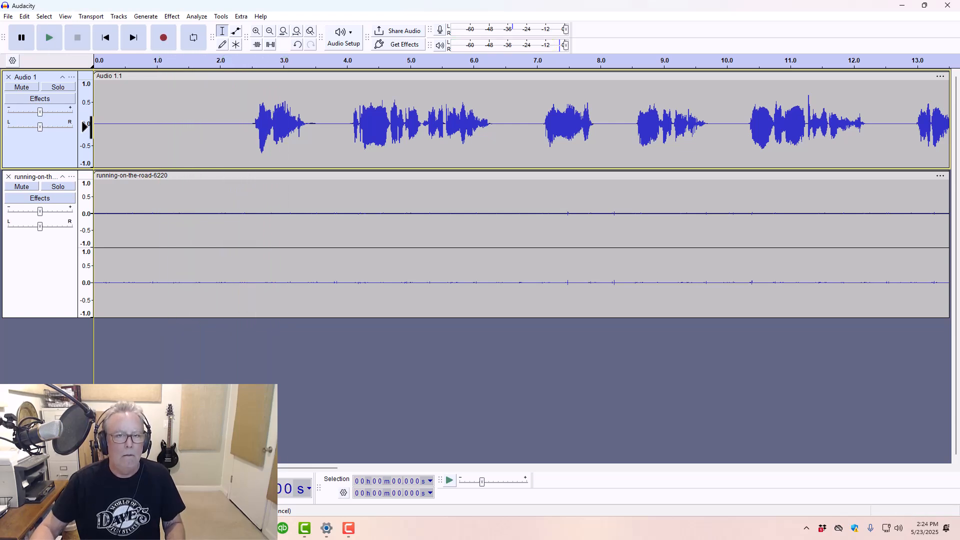
key("space")
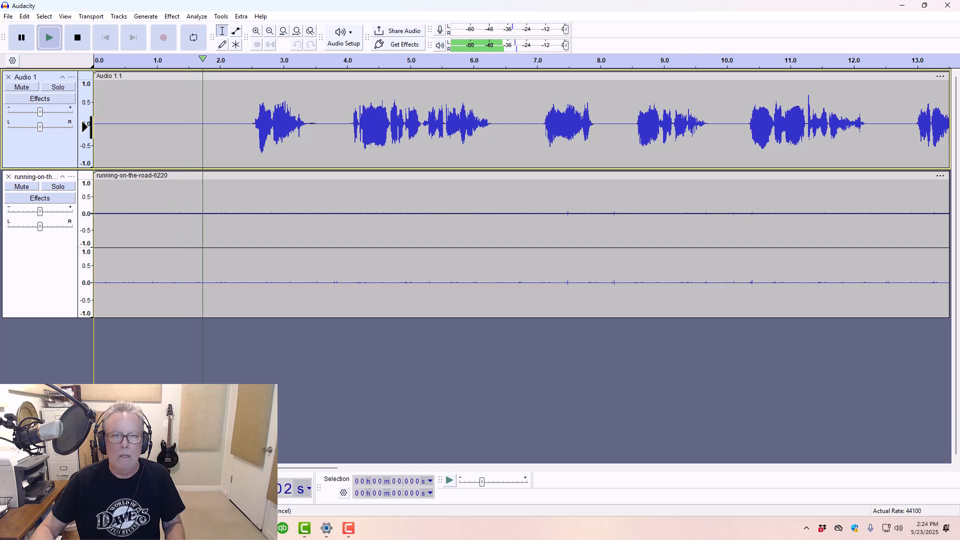
key("space")
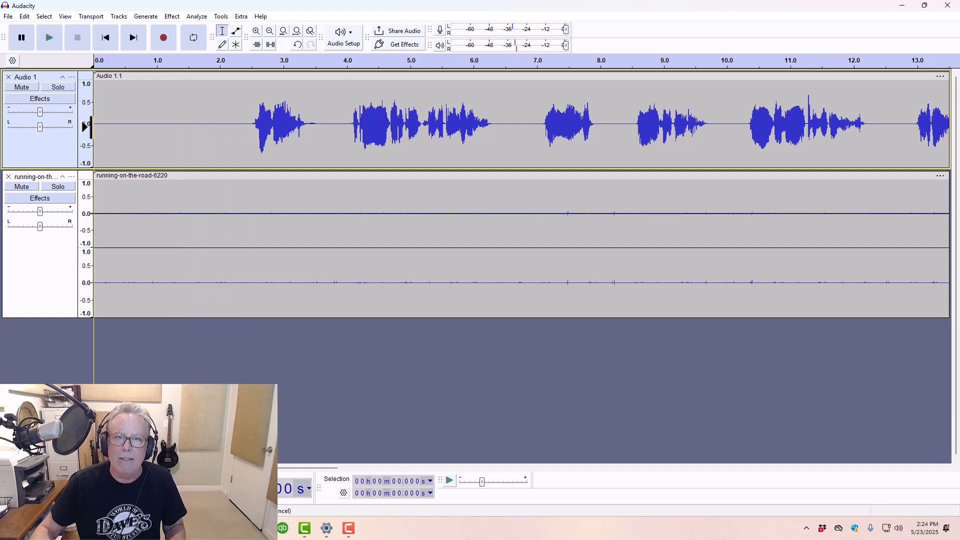
Apply Change Tempo with a percent change of -5 to the whole running-on-the-road clip.
double_click(238, 212)
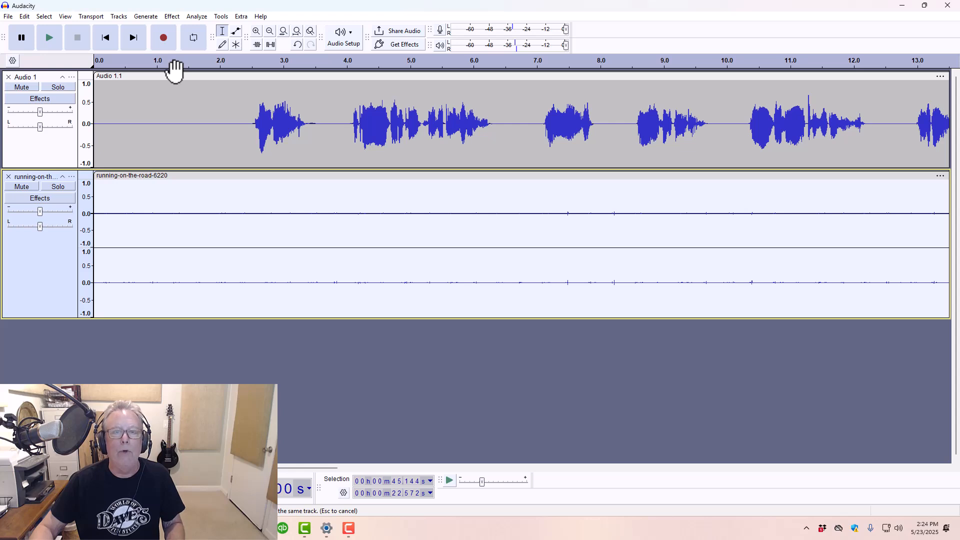
left_click(170, 16)
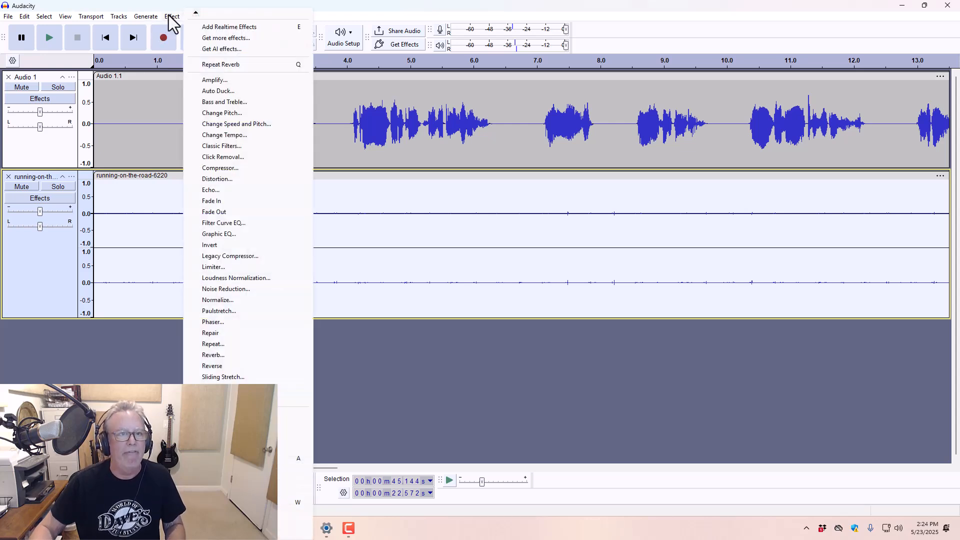
left_click(223, 135)
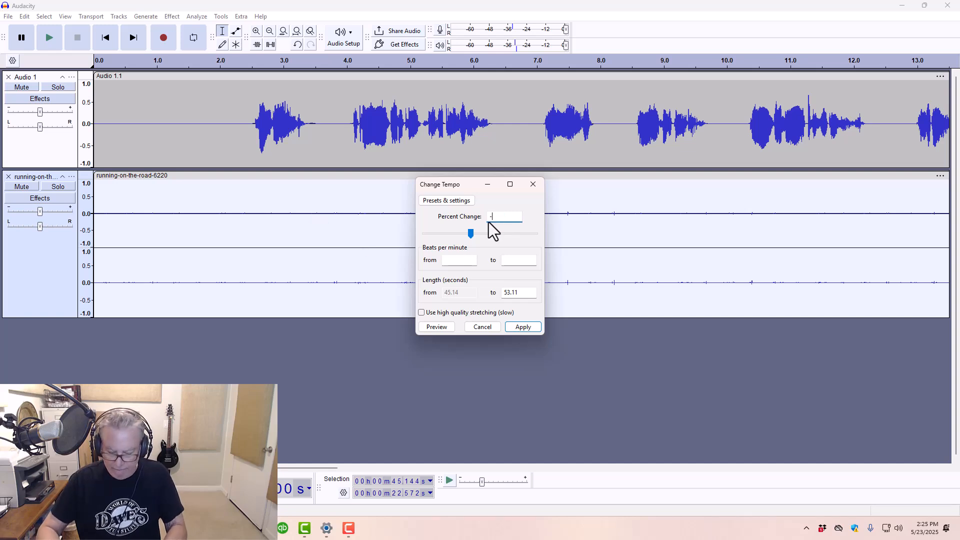
type("-5")
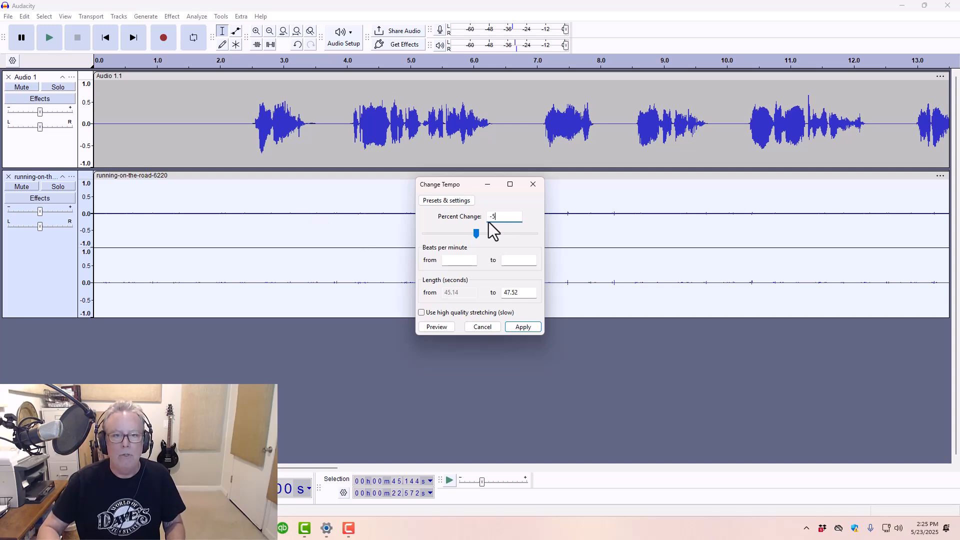
left_click(523, 327)
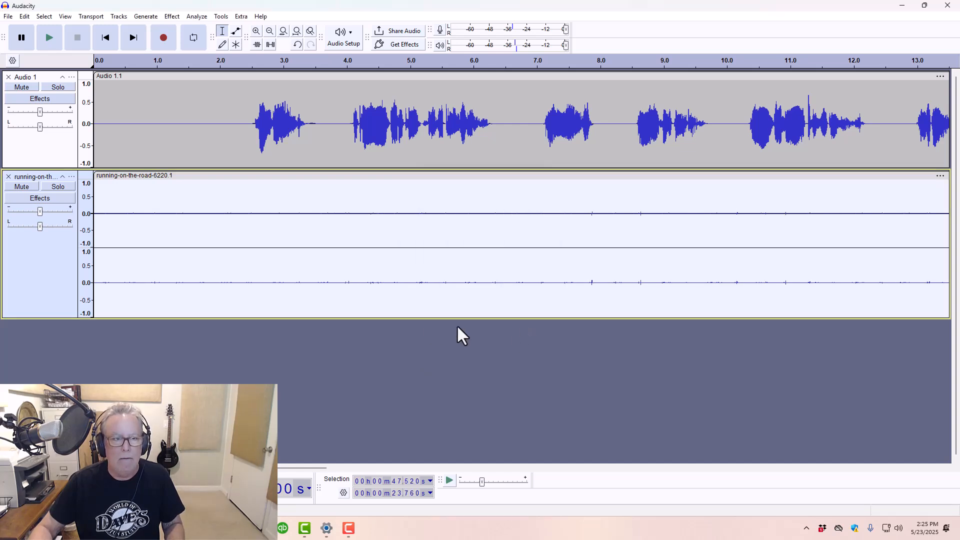
Play the slowed running sound effect with the voice track to check the new pace.
key("space")
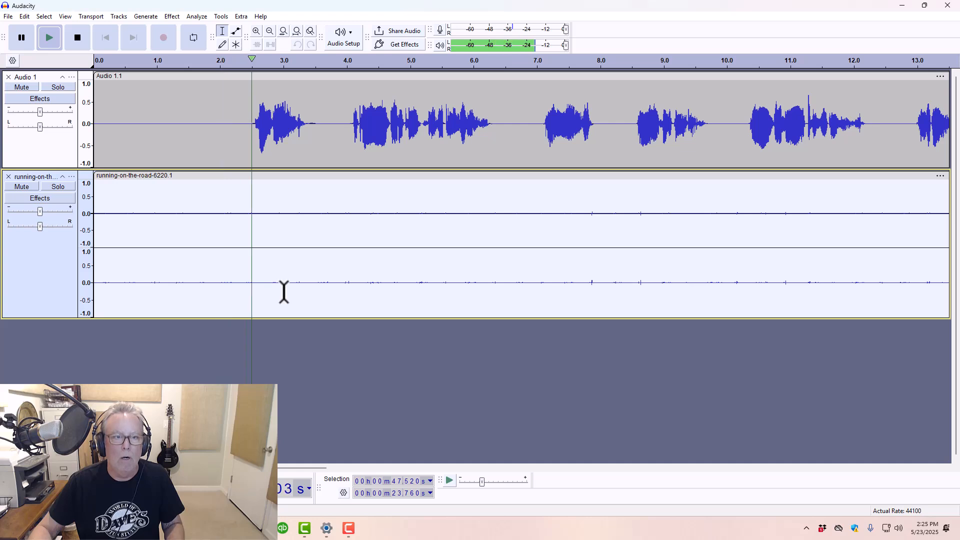
key("space")
key("space")
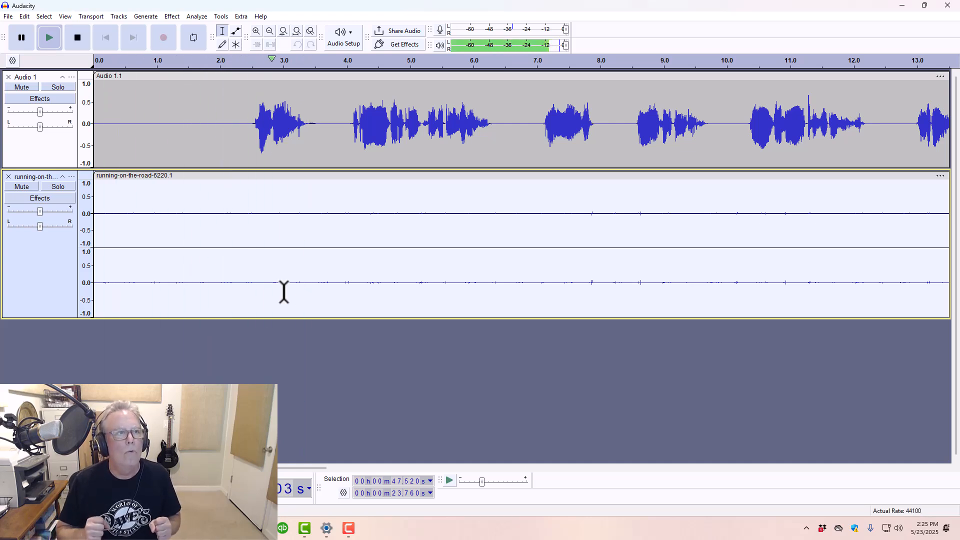
key("space")
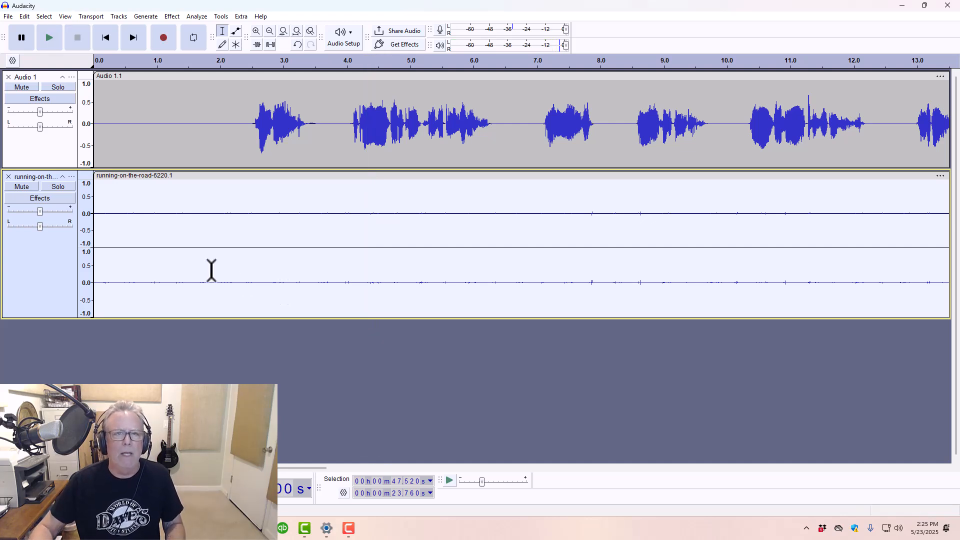
key("space")
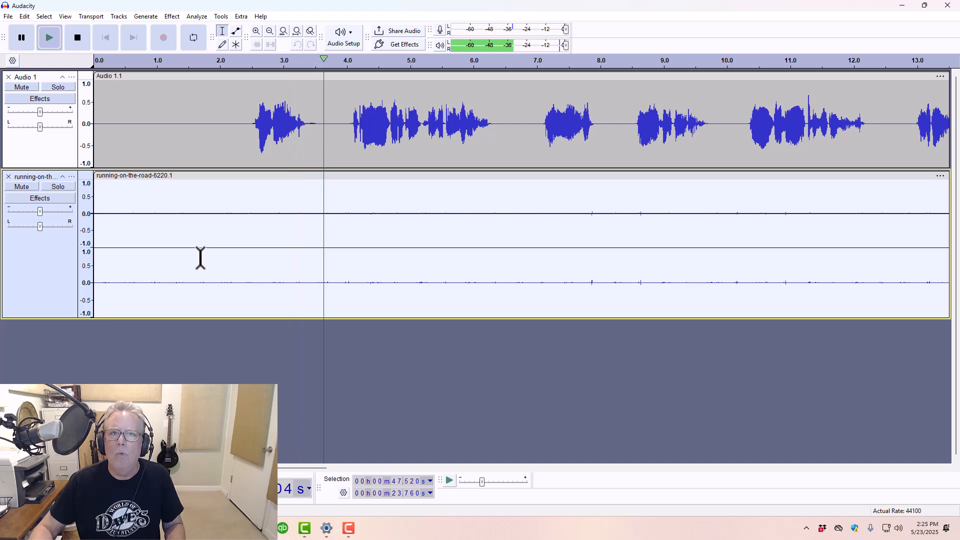
key("space")
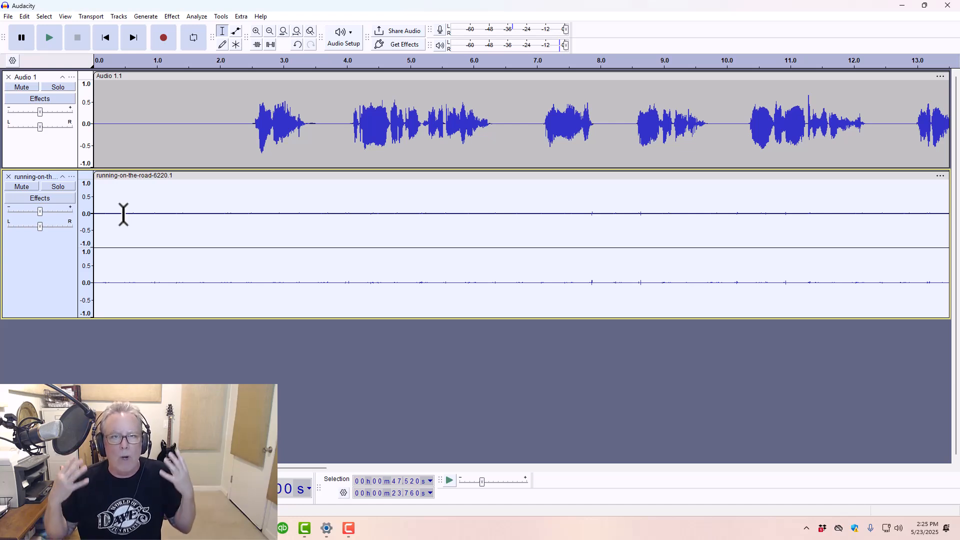
Place the cursor at about 0.15 s in the running sound track and play from there.
left_click_drag(105, 217, 96, 216)
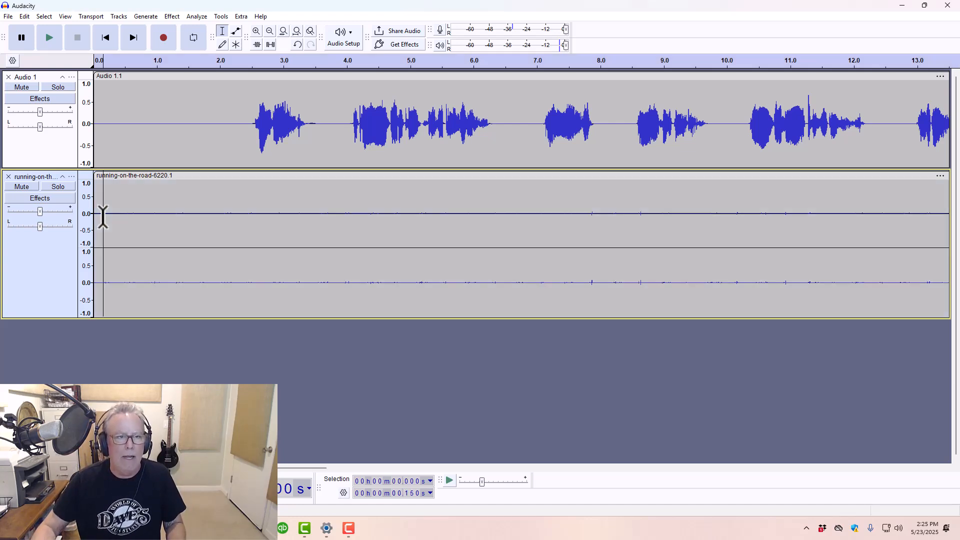
key("space")
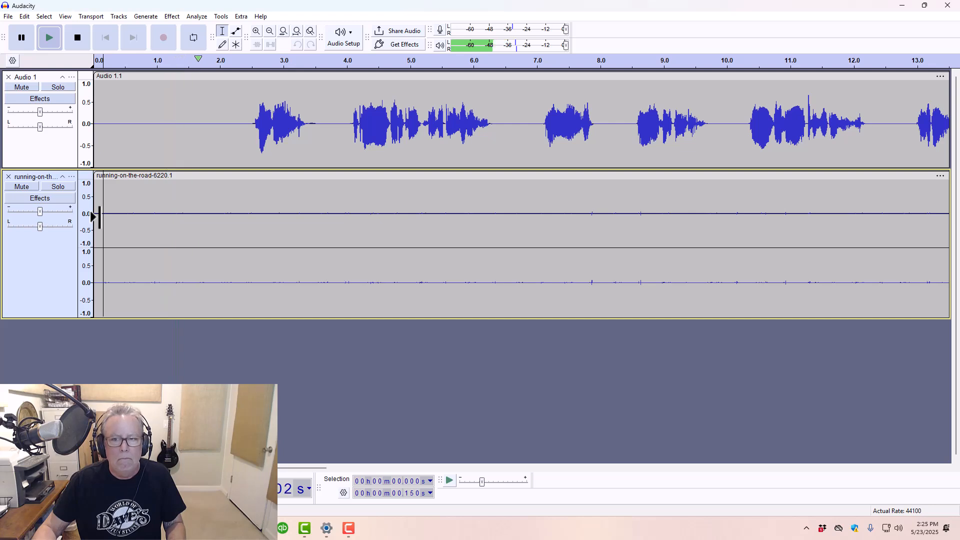
key("space")
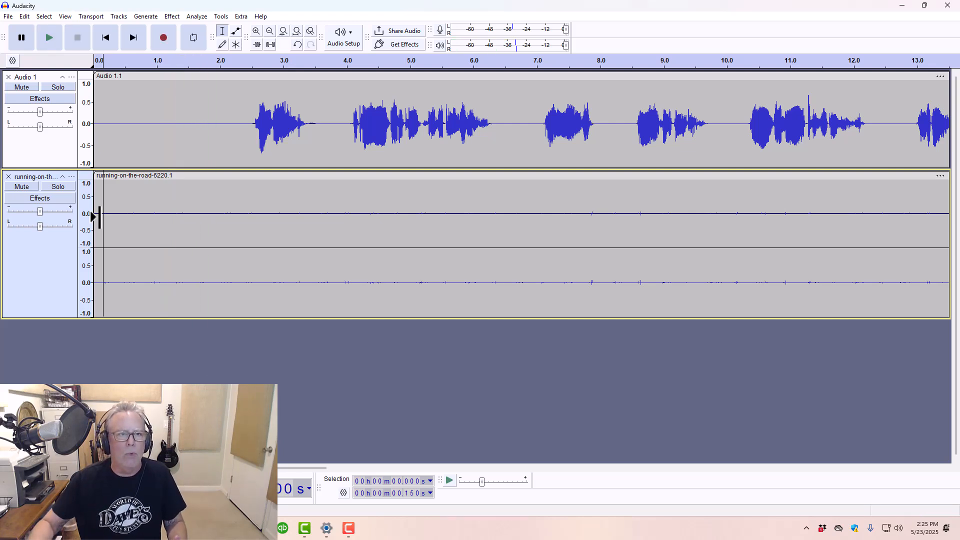
Start an audio import and open the Sample Music folder inside Audio Files.
left_click(8, 16)
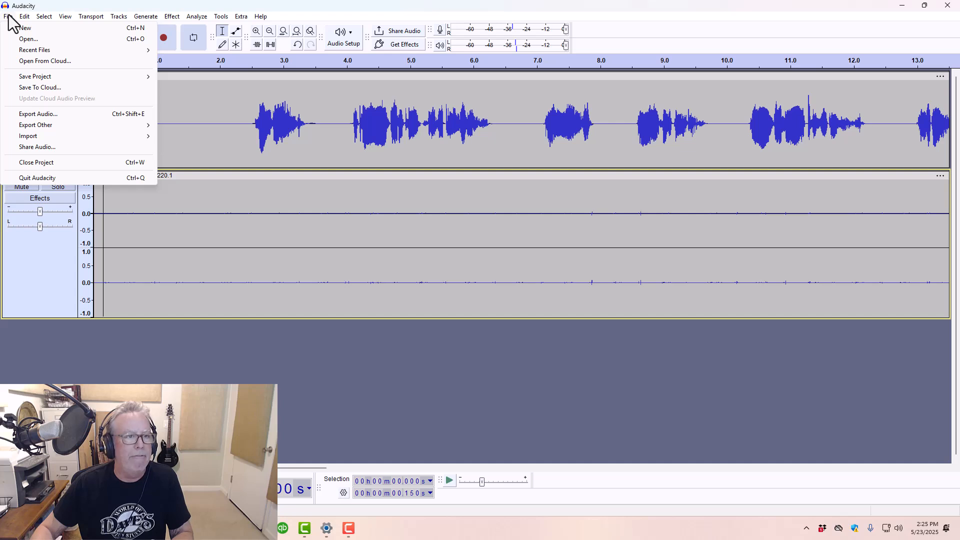
mouse_move(43, 136)
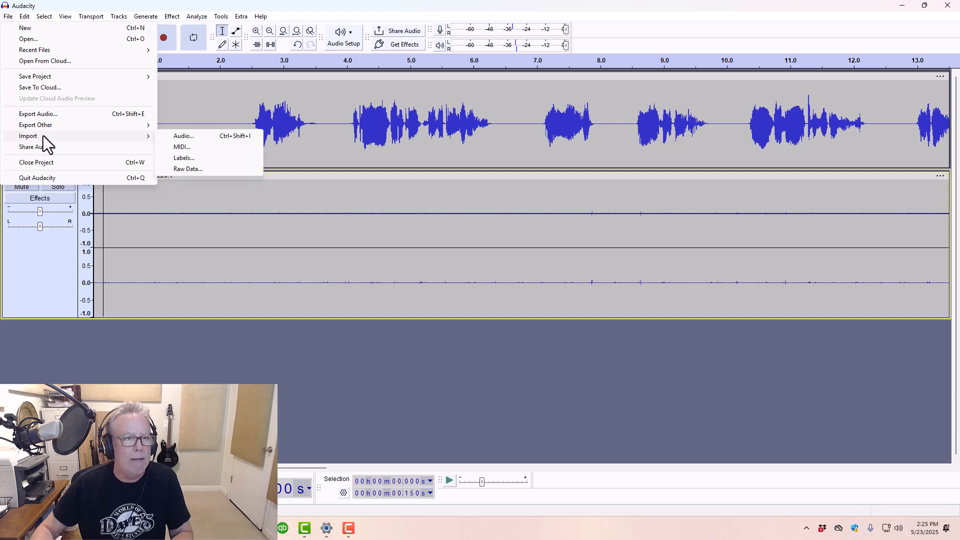
left_click(180, 138)
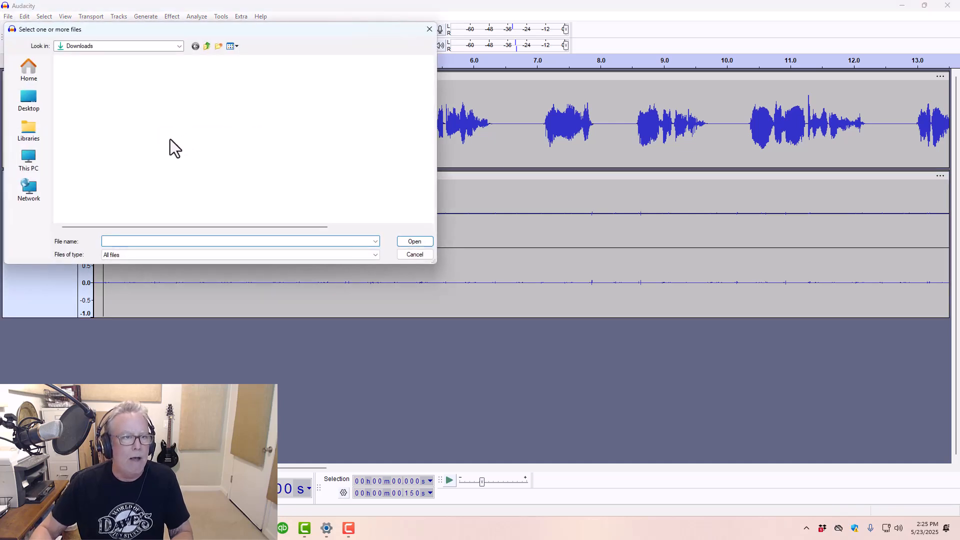
left_click(30, 65)
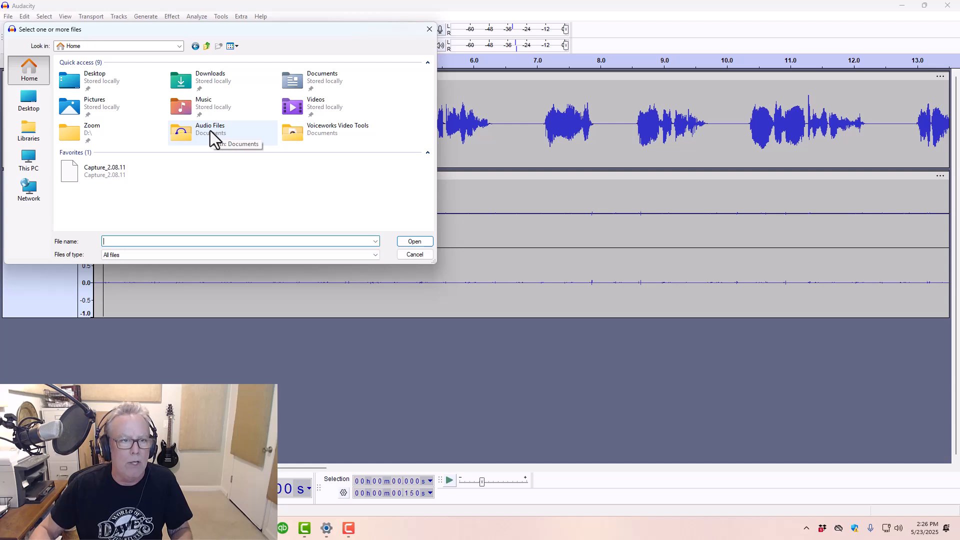
double_click(210, 131)
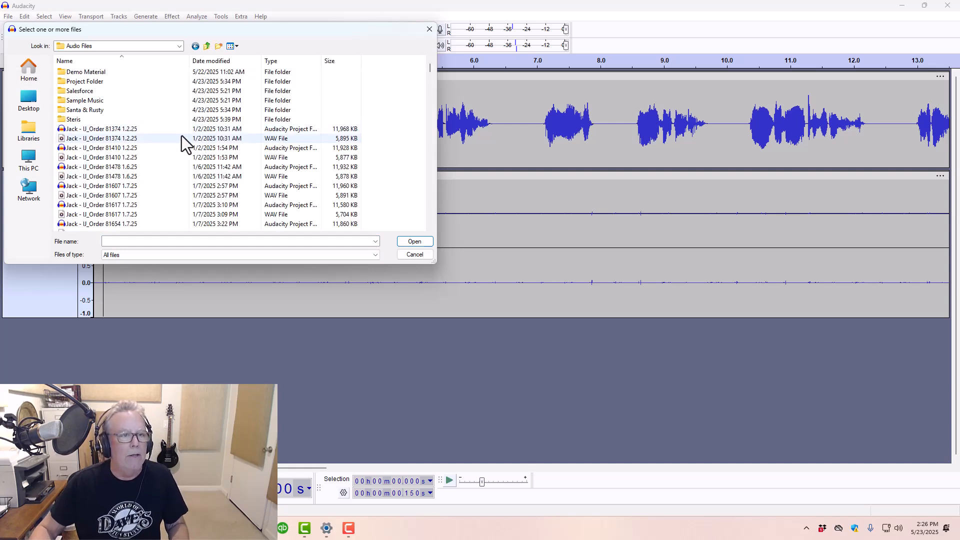
double_click(82, 98)
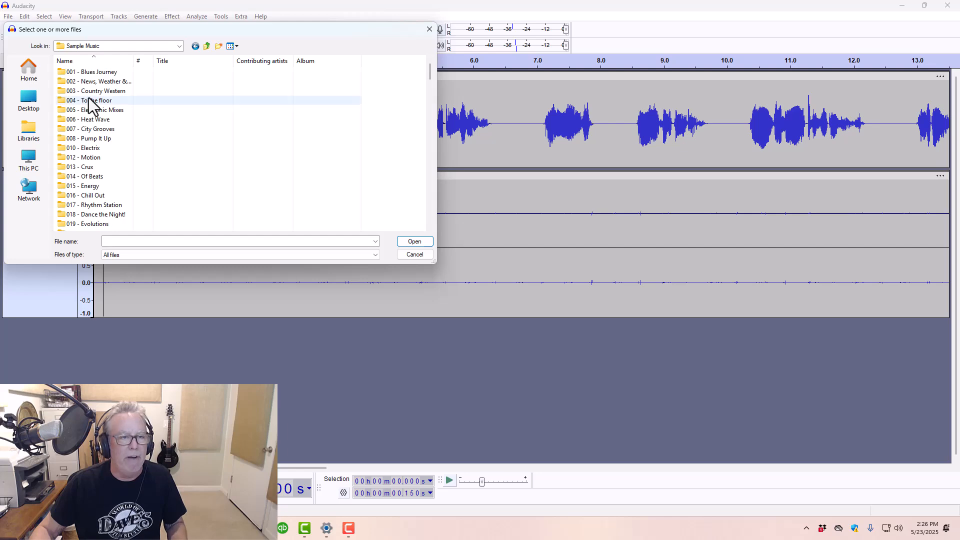
scroll(331, 103, "down", 9)
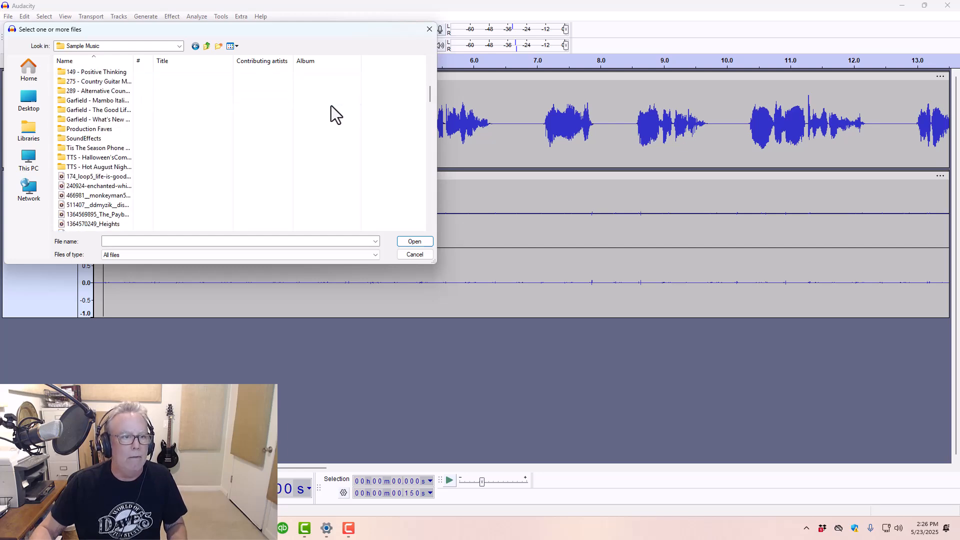
scroll(331, 106, "up", 7)
scroll(132, 134, "down", 10)
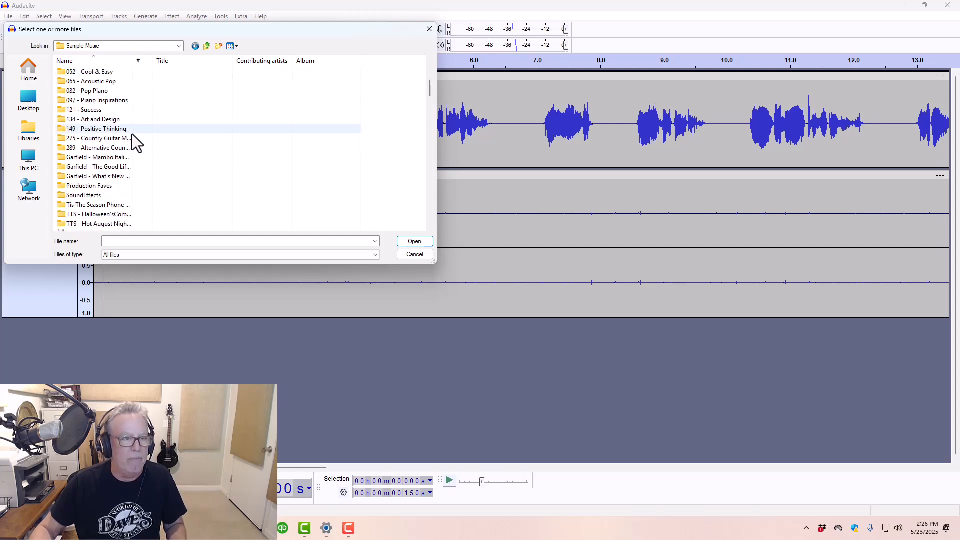
scroll(130, 134, "down", 7)
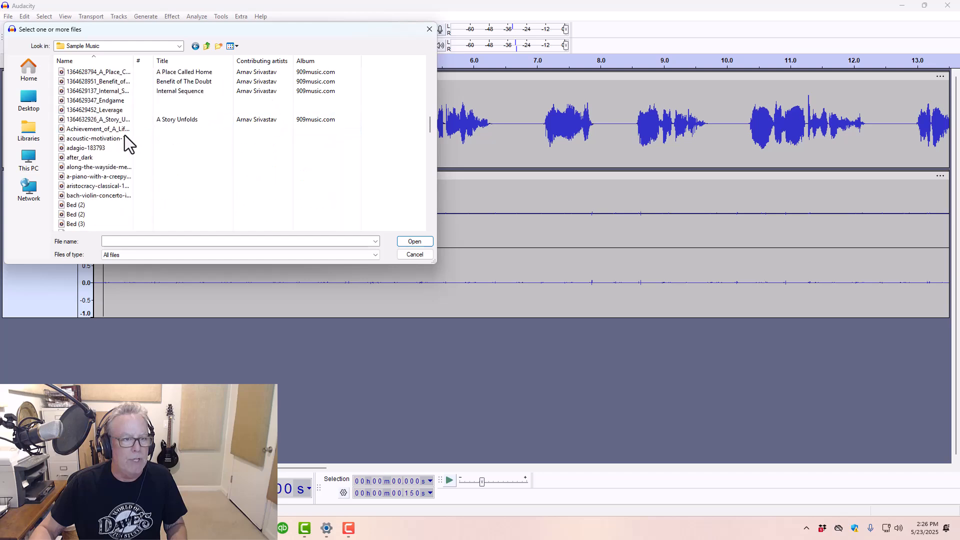
scroll(124, 135, "up", 3)
scroll(124, 135, "down", 1)
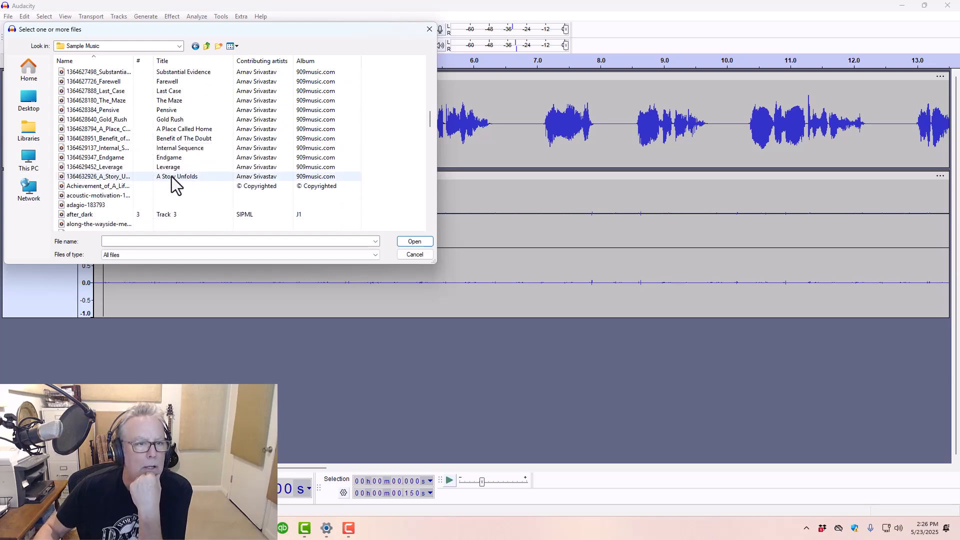
left_click(172, 176)
double_click(172, 177)
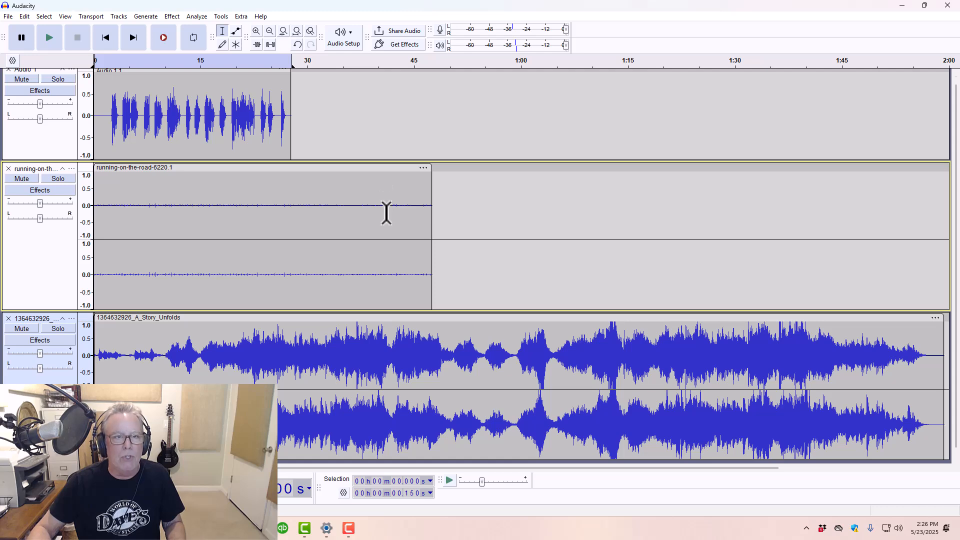
Play the voice, running sound effect and music tracks together from the beginning of the timeline.
scroll(392, 220, "down", 1)
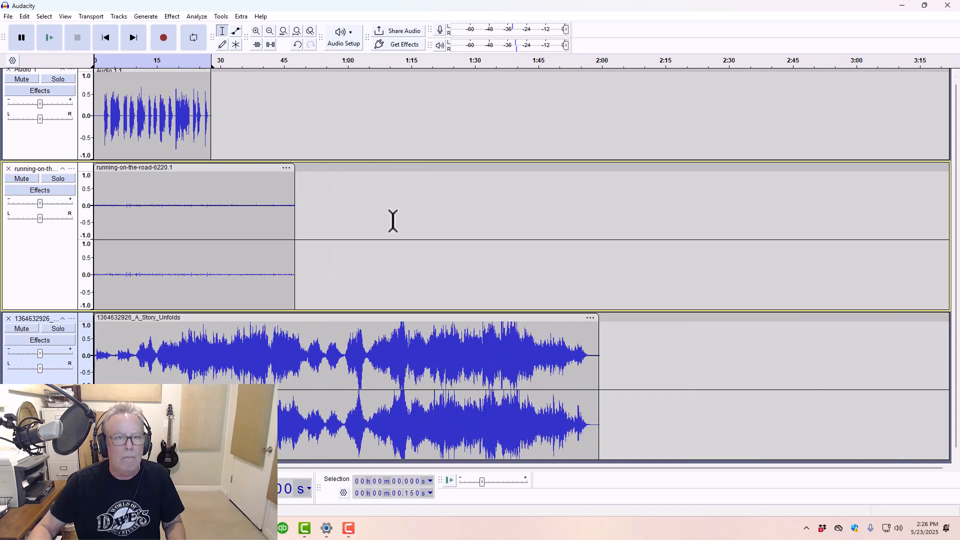
scroll(392, 220, "up", 3)
scroll(395, 221, "up", 1)
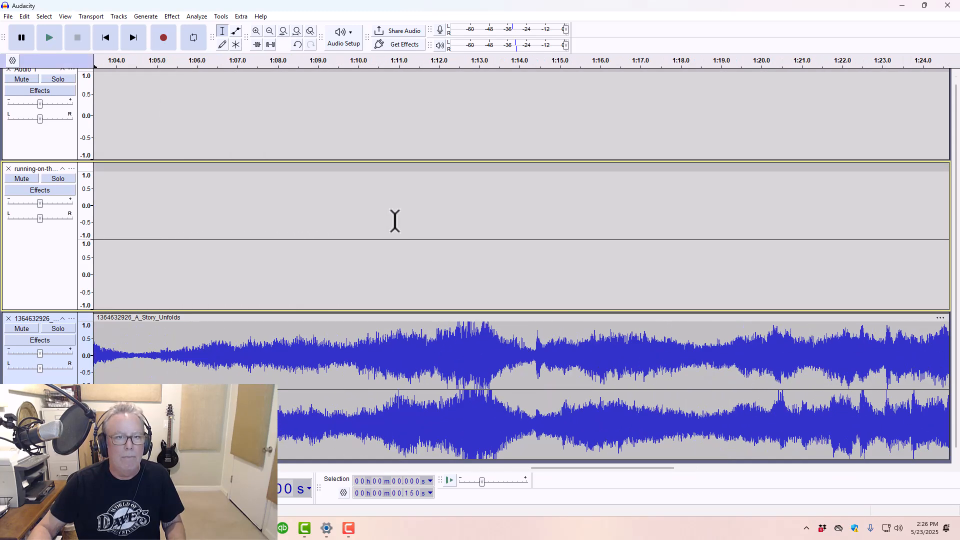
left_click_drag(553, 471, 107, 468)
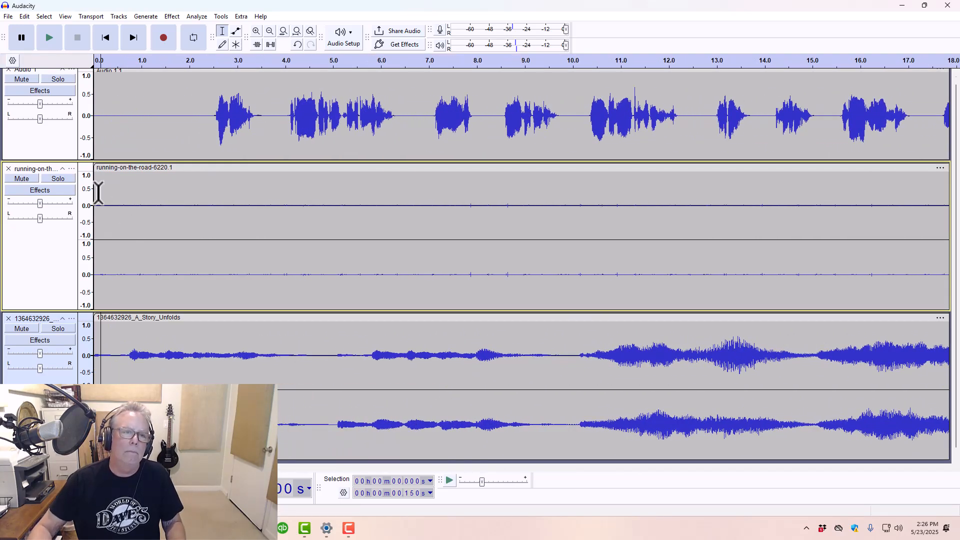
left_click(95, 194)
key("space")
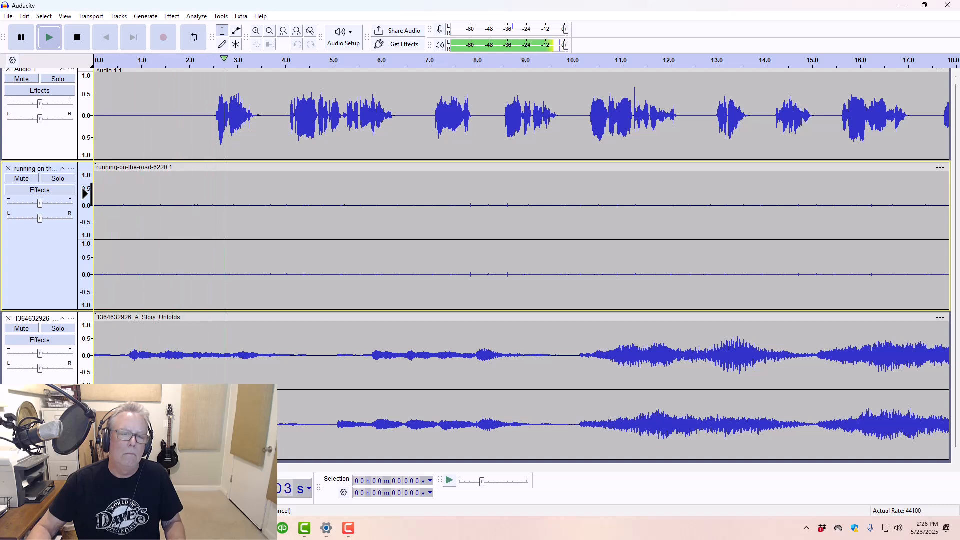
key("space")
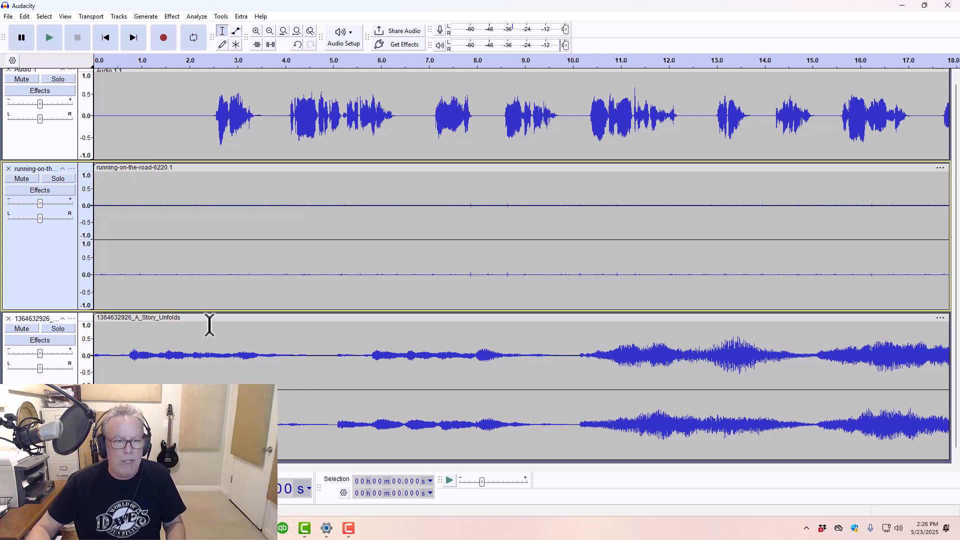
Move the A_Story_Unfolds clip to start at about 12.4 s and play the mix from about 10 s.
left_click_drag(208, 317, 804, 368)
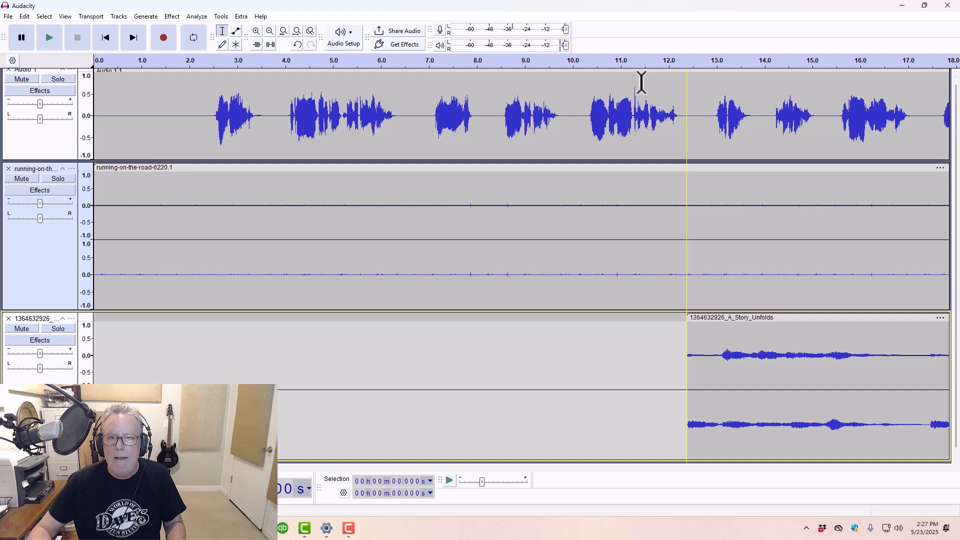
left_click(571, 117)
key("space")
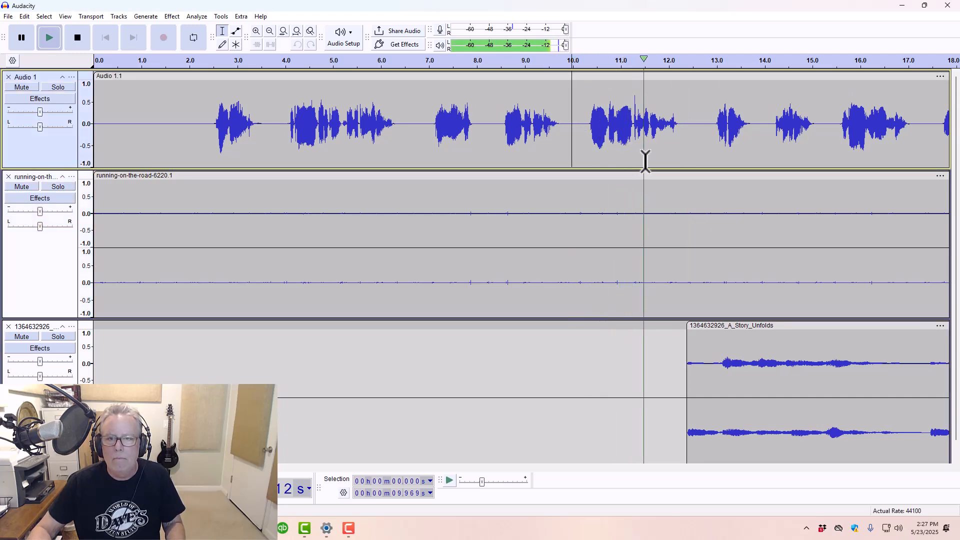
key("space")
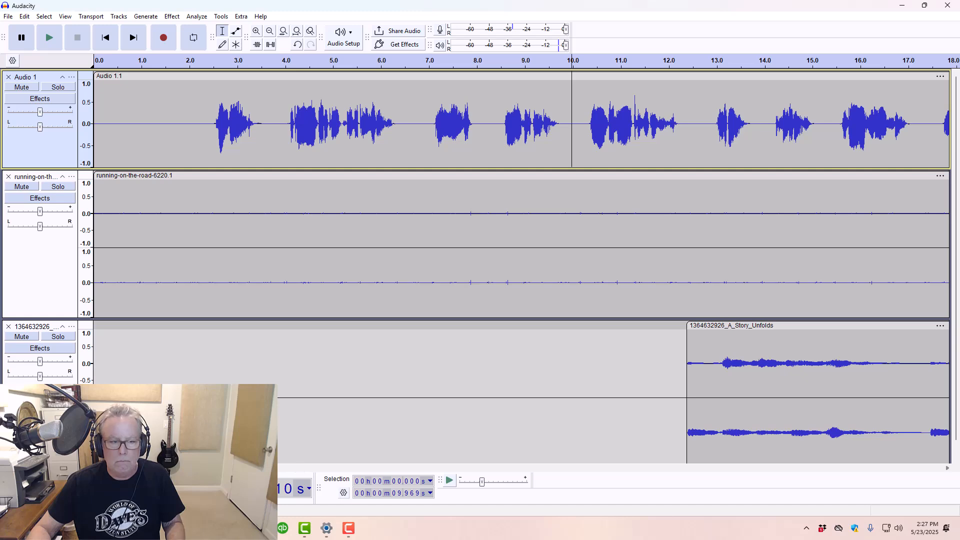
Try the A_Story_Unfolds clip starting at about 17.1 s and play the mix from about 10.4 s.
left_click_drag(150, 468, 191, 468)
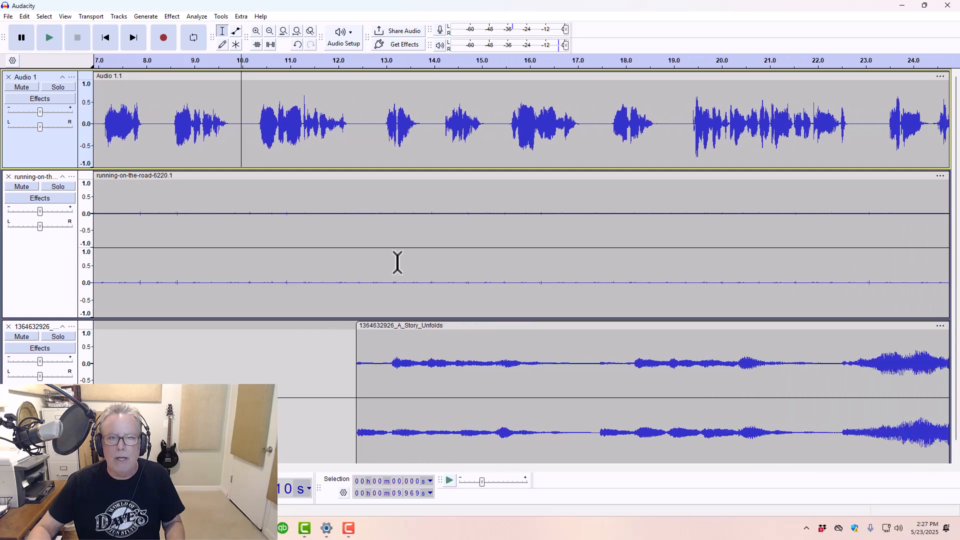
scroll(398, 263, "up", 1, "ctrl")
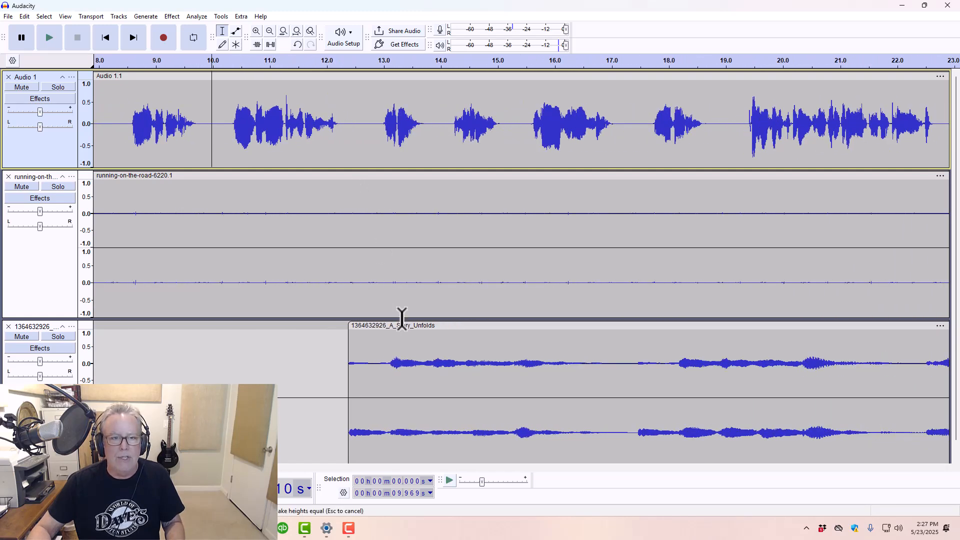
left_click_drag(445, 330, 715, 325)
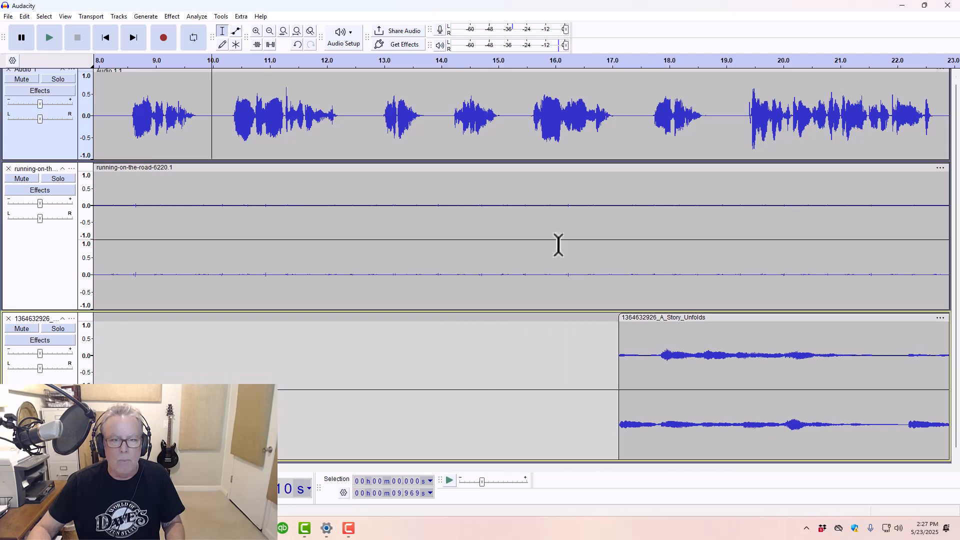
left_click(236, 103)
key("space")
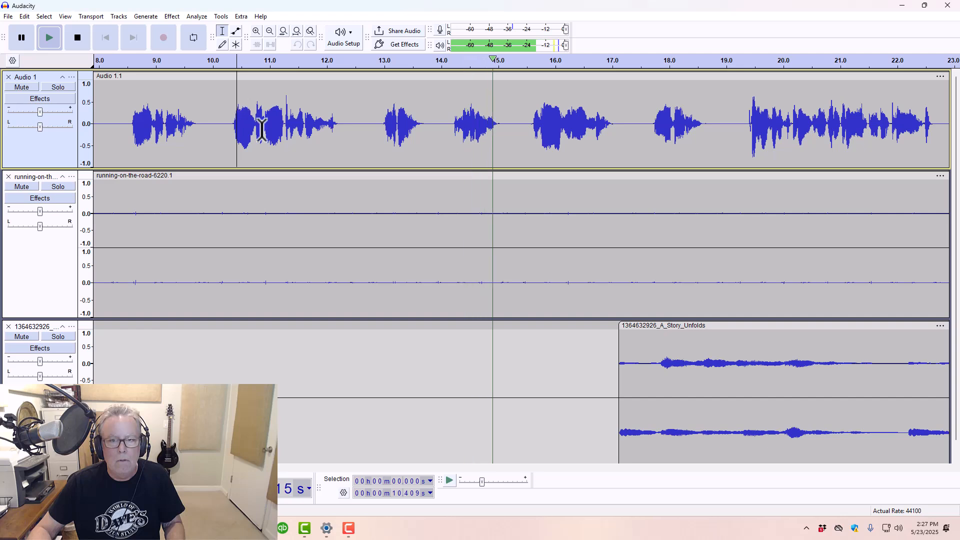
key("space")
Move the A_Story_Unfolds clip back to start at about 12.9 s and check its entry by playing from about 10.4 s.
left_click_drag(741, 327, 487, 325)
key("space")
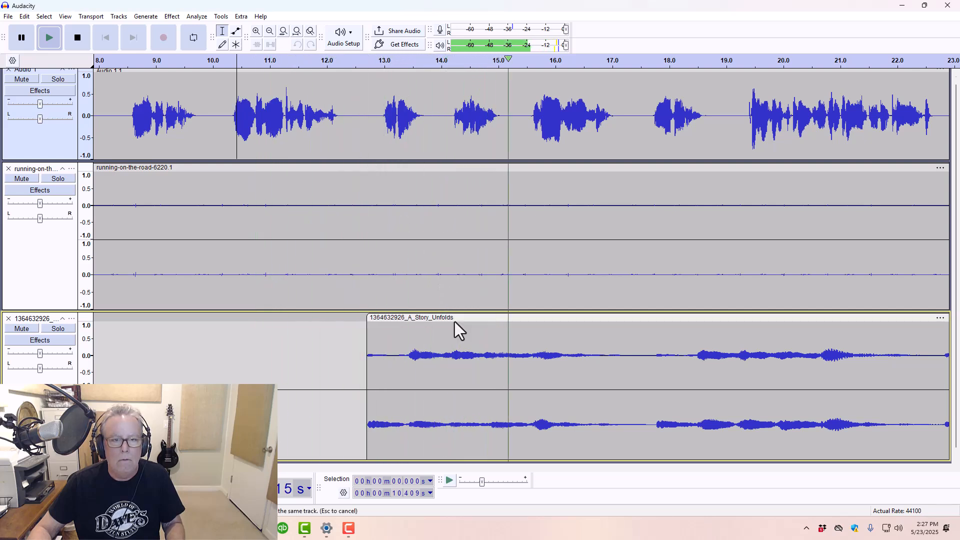
key("space")
left_click_drag(457, 315, 468, 318)
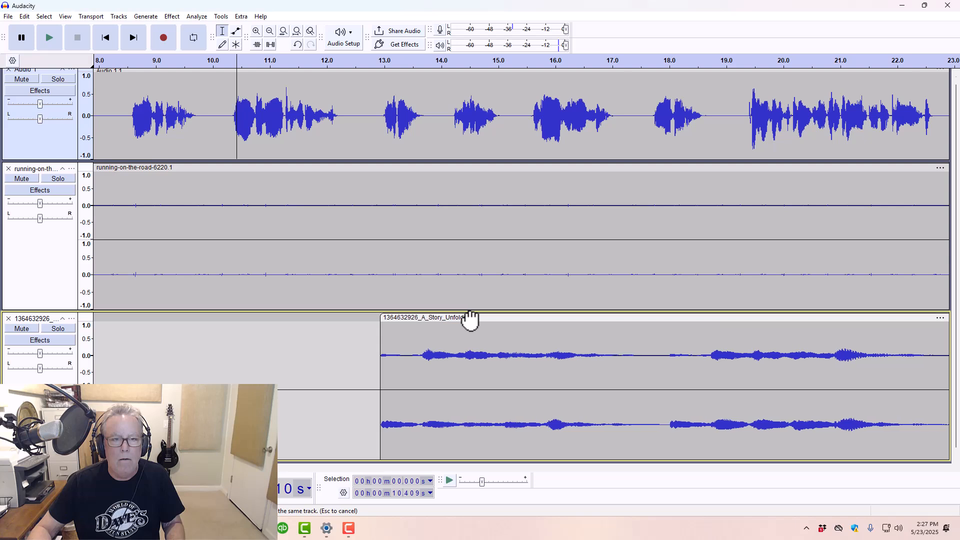
key("space")
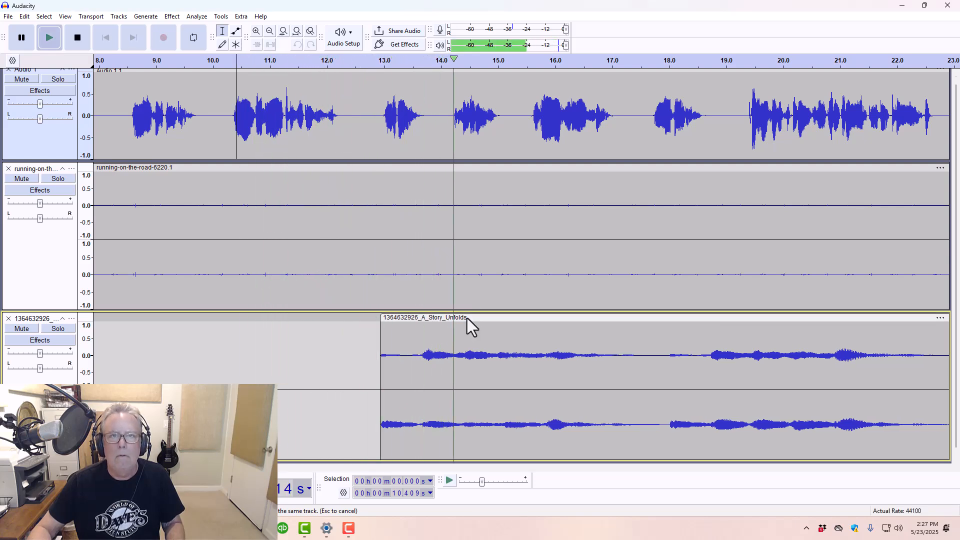
key("space")
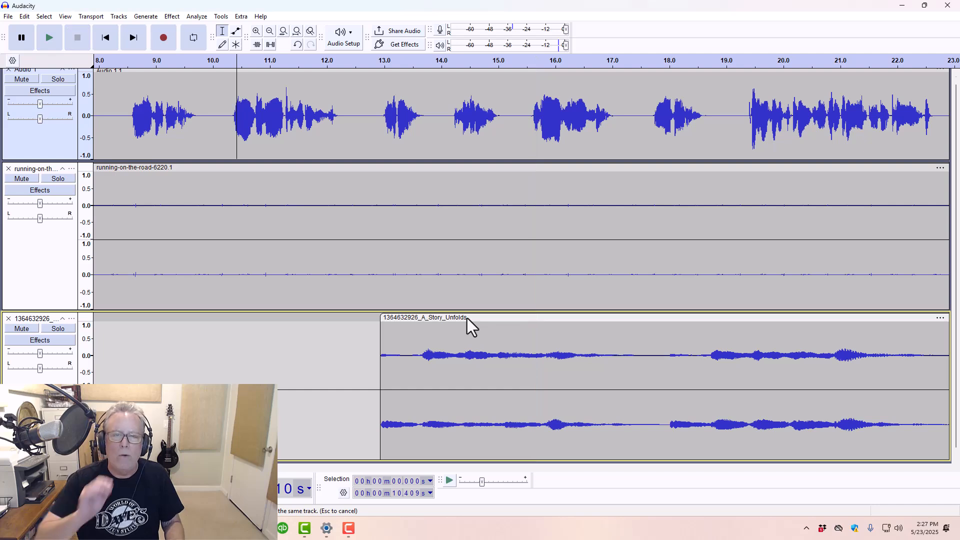
Play the mix from about 11.4 s to check the music against the voice, and replay the ending from about 22.7 s.
left_click(383, 111)
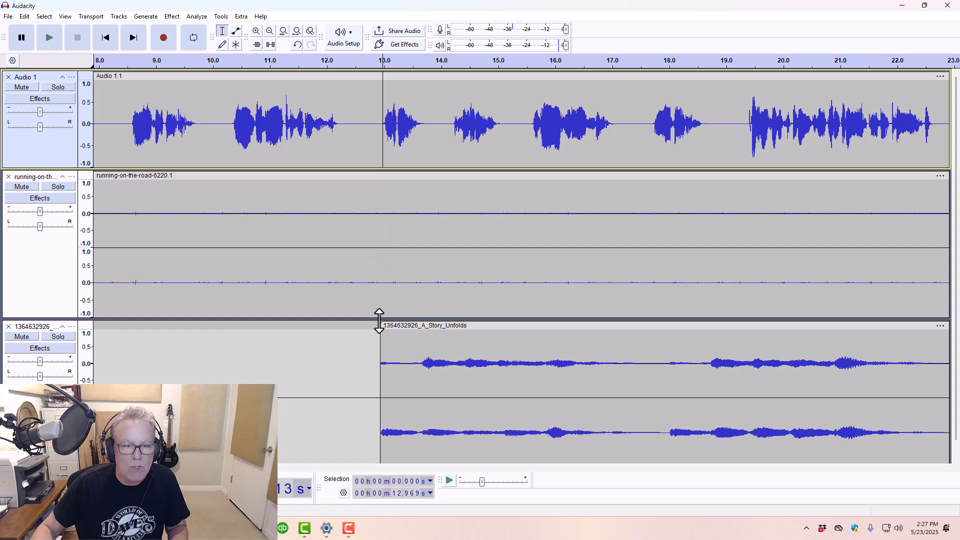
left_click(291, 119)
key("space")
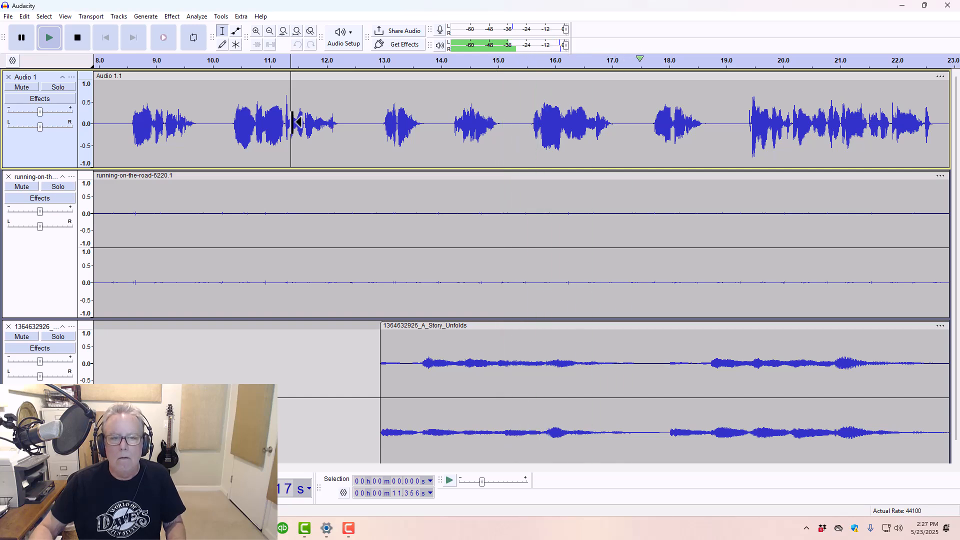
scroll(295, 122, "right", 5)
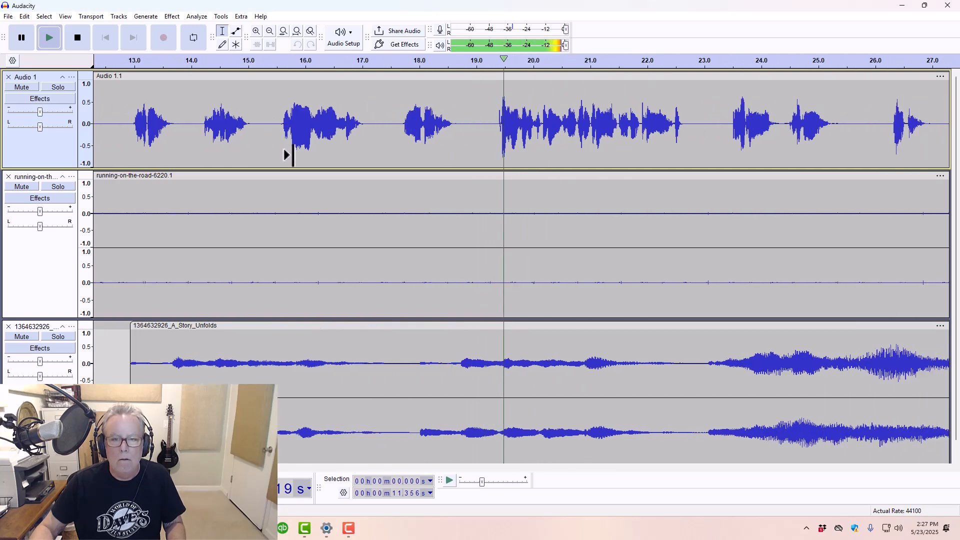
scroll(296, 158, "down", 1)
scroll(296, 158, "right", 4)
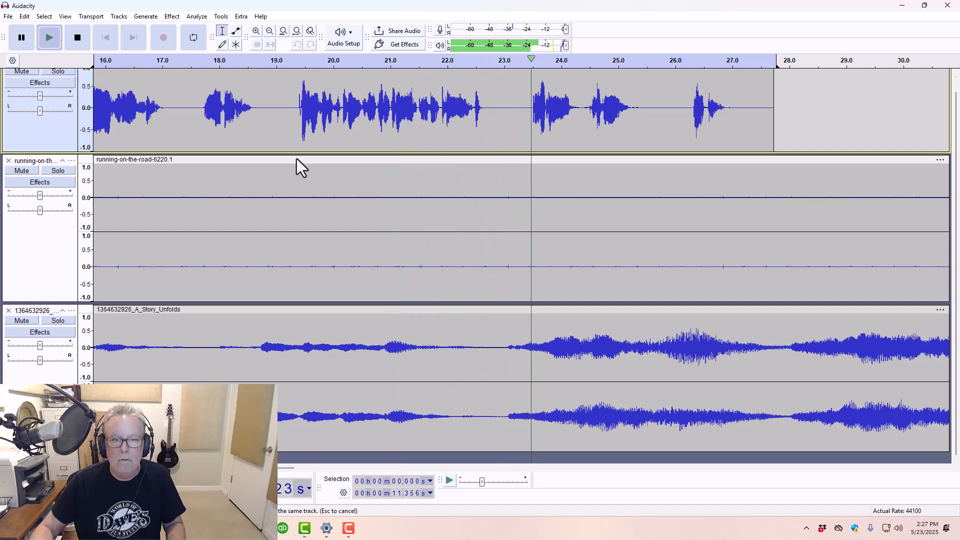
scroll(296, 160, "right", 2)
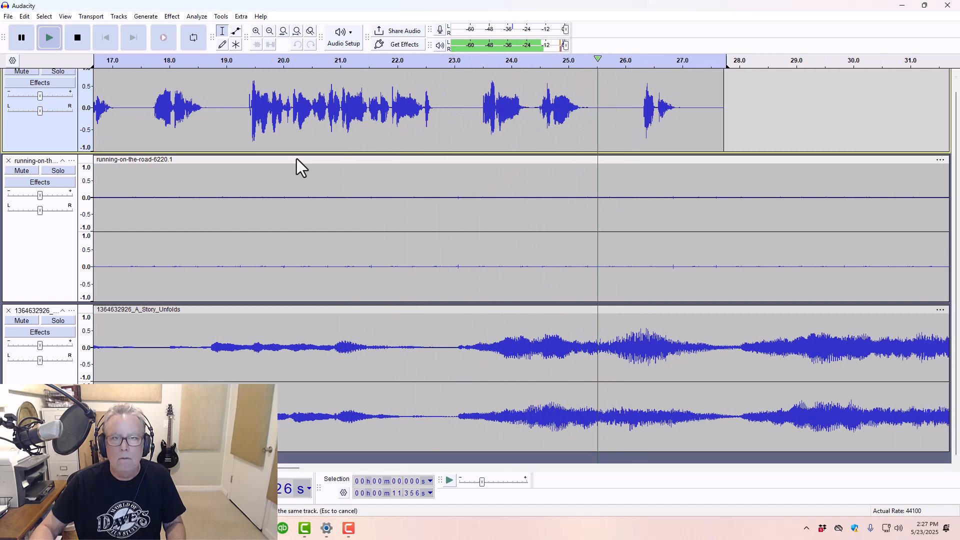
key("space")
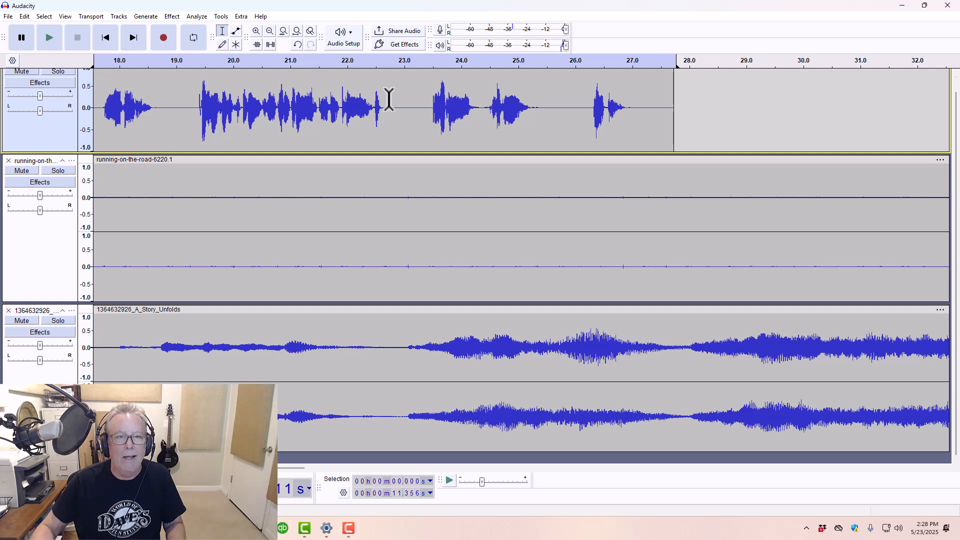
left_click(389, 99)
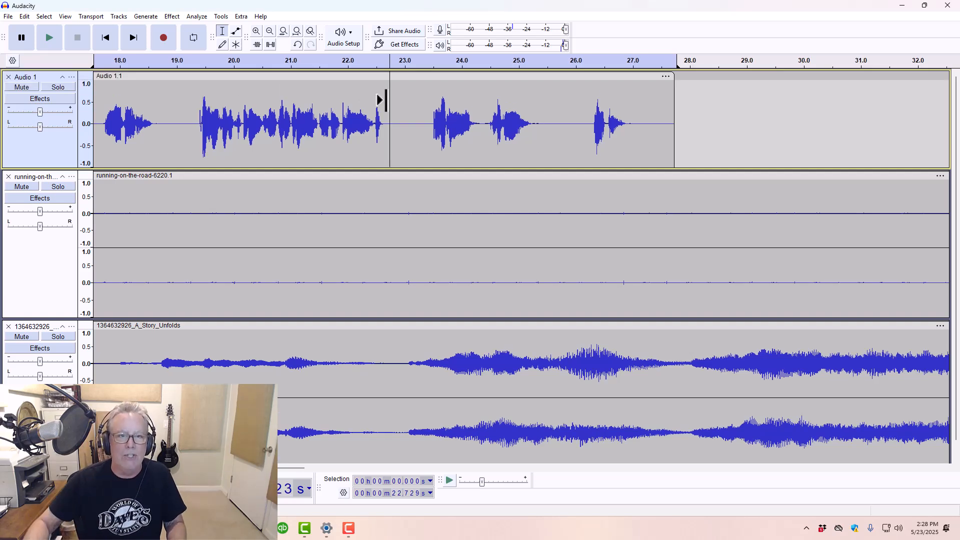
key("space")
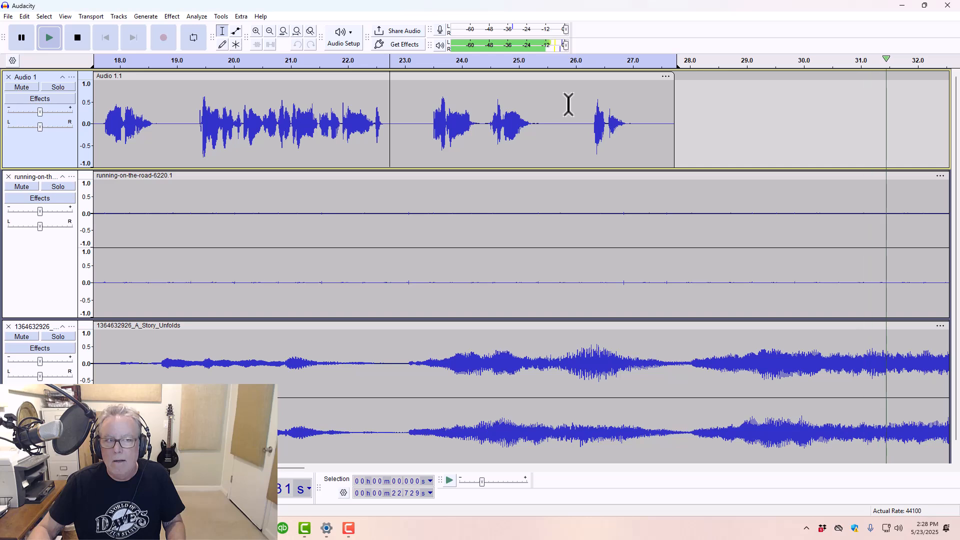
Stop playback and delete the A_Story_Unfolds music from about 30 s to its end.
key("space")
scroll(560, 113, "right", 5)
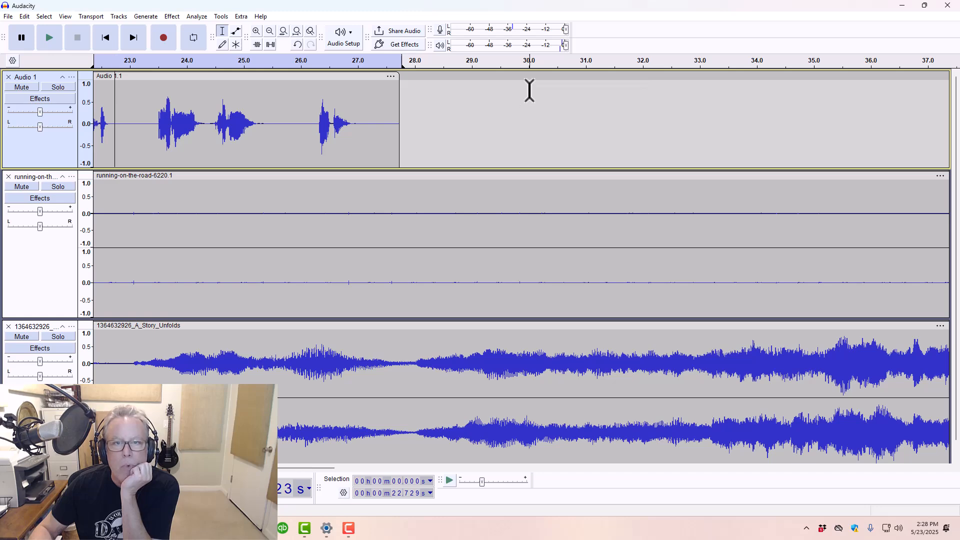
left_click(531, 330)
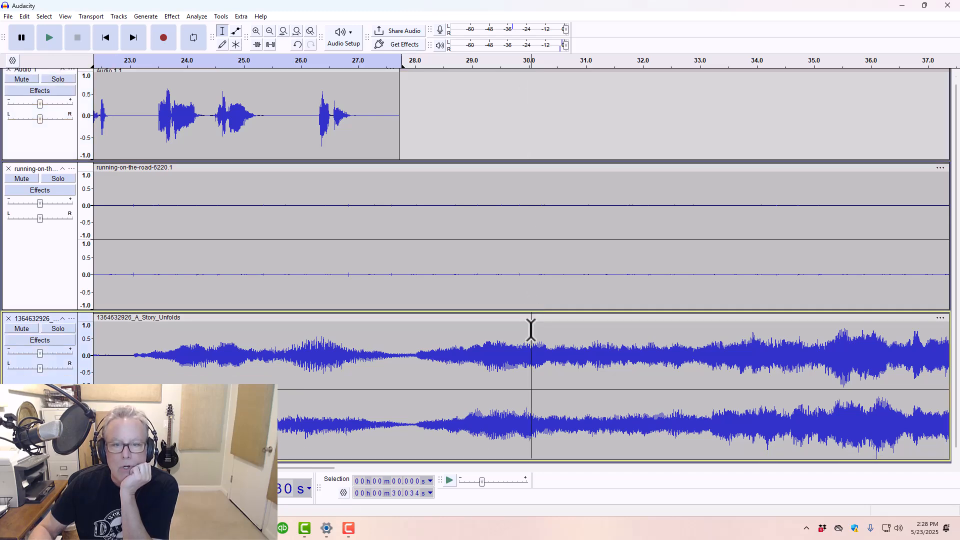
scroll(543, 307, "down", 2)
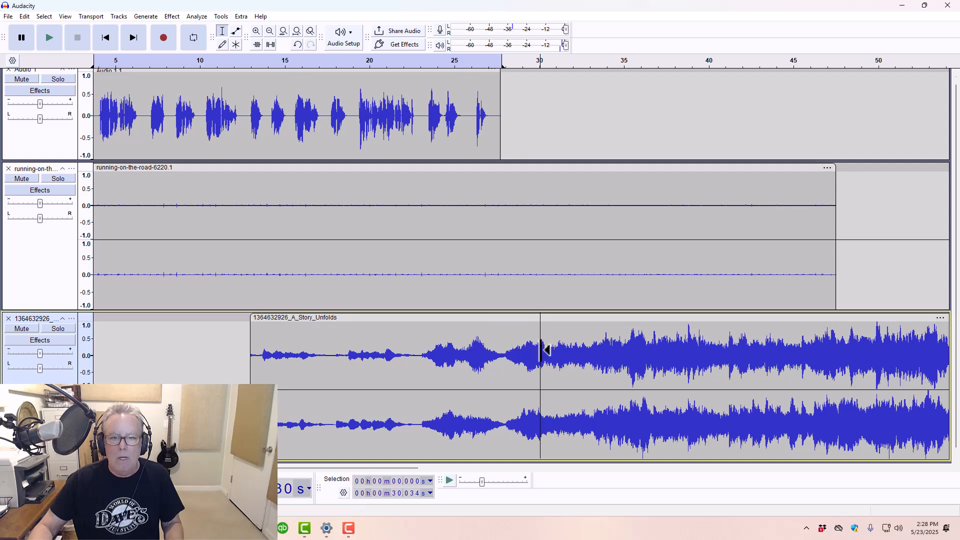
left_click_drag(531, 360, 943, 347)
key("Delete")
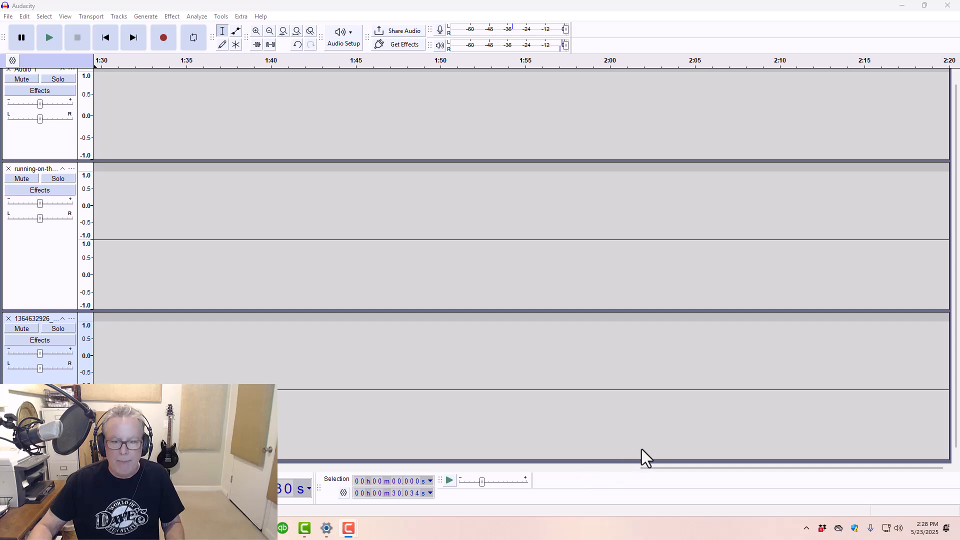
Play the ending of the mix from about 22.7 s, and replay it from about 22.3 s.
left_click_drag(645, 468, 174, 468)
scroll(242, 294, "up", 4, "ctrl")
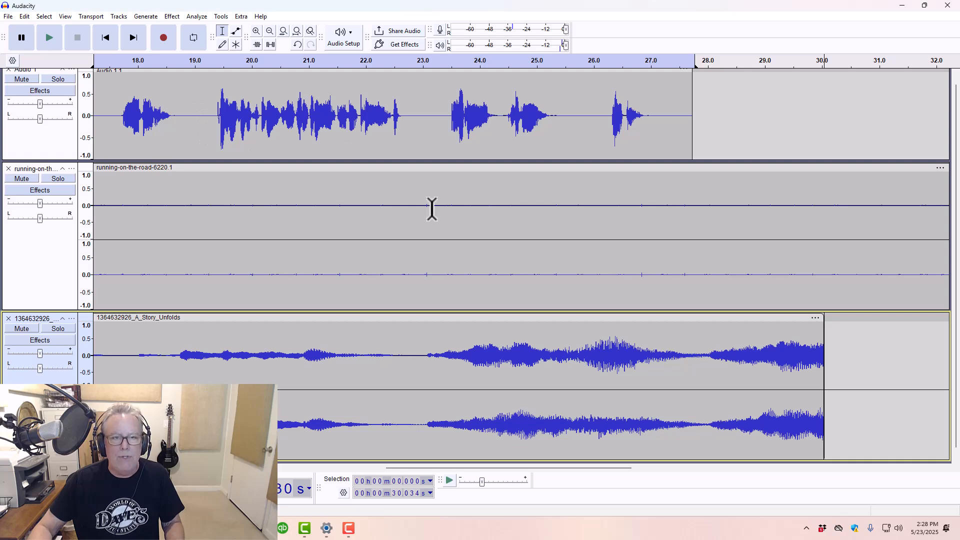
key("space")
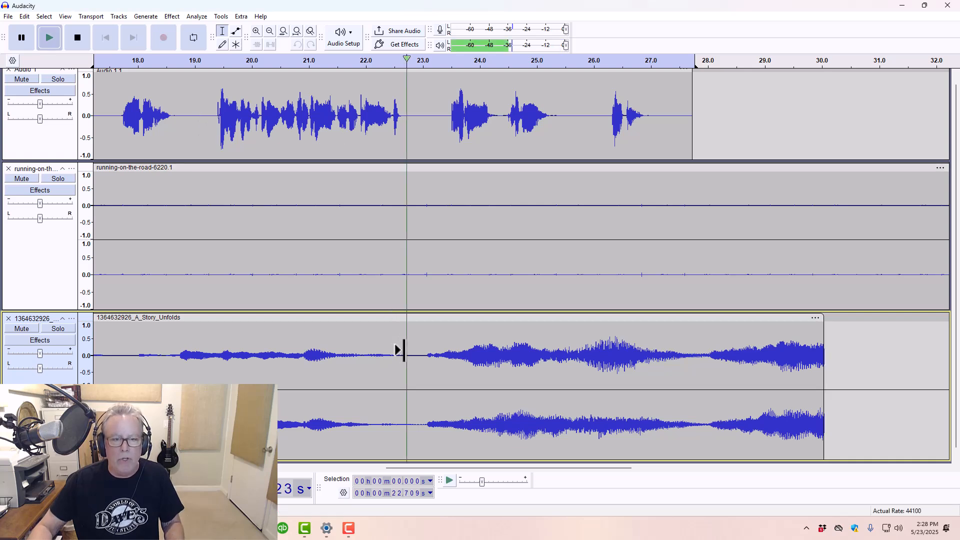
key("space")
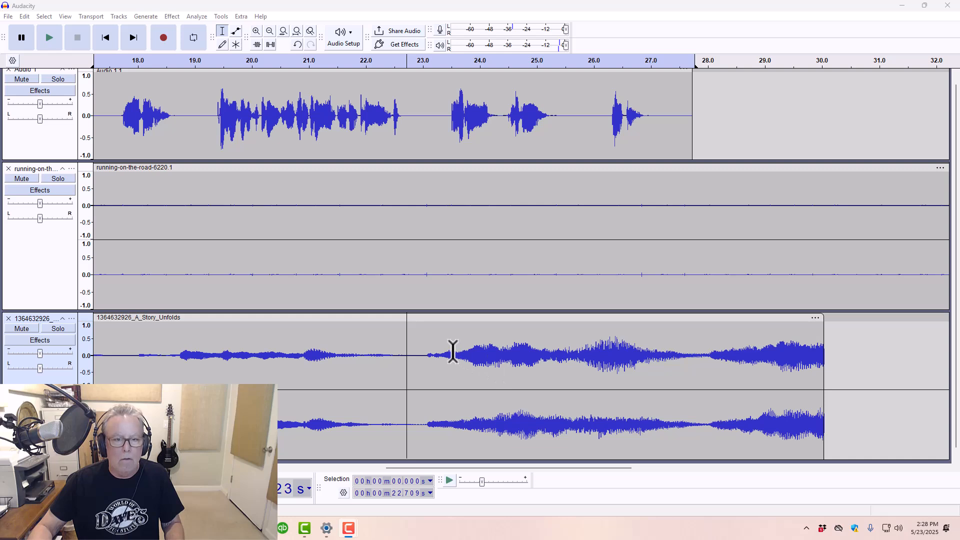
left_click(382, 329)
key("space")
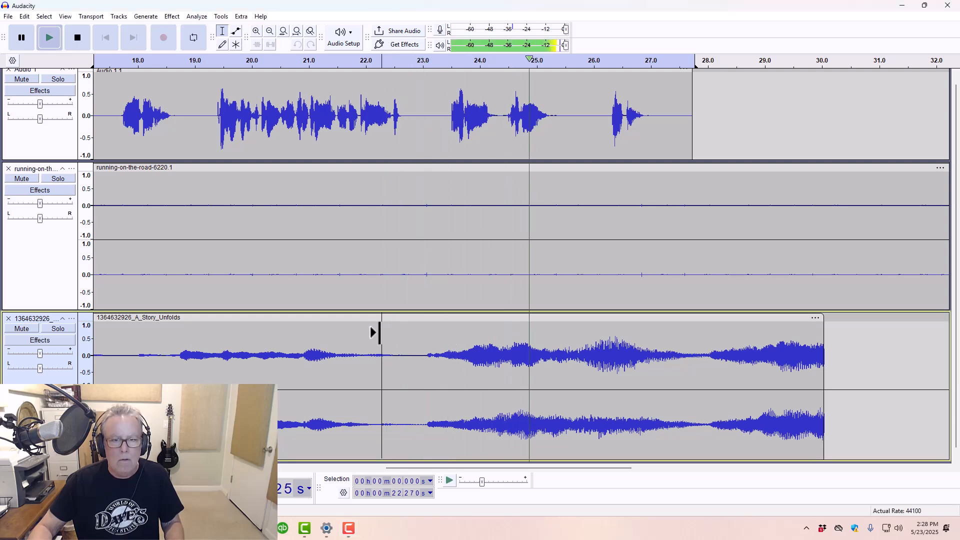
key("space")
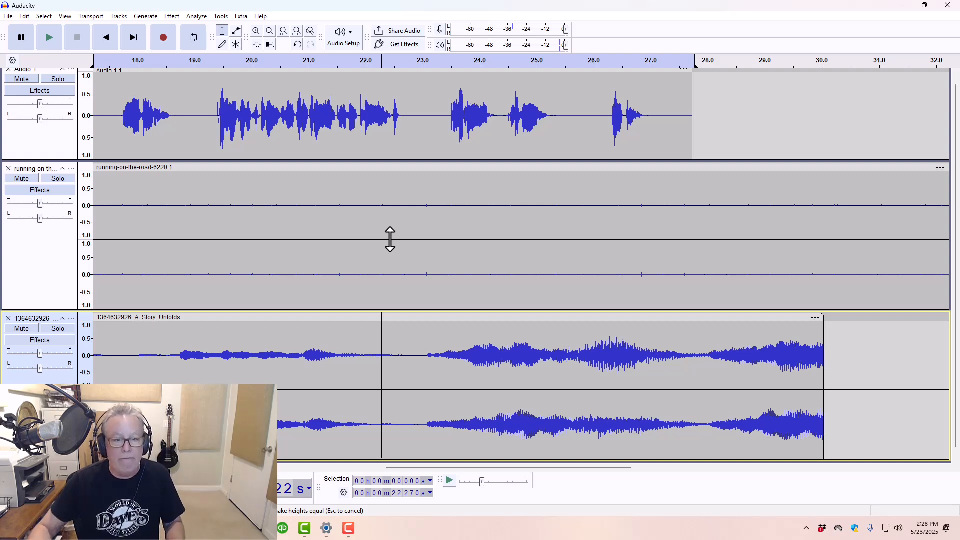
Play the mix from about 12.6 s through the ending to judge the music level against the voice.
left_click_drag(431, 469, 290, 466)
left_click(316, 144)
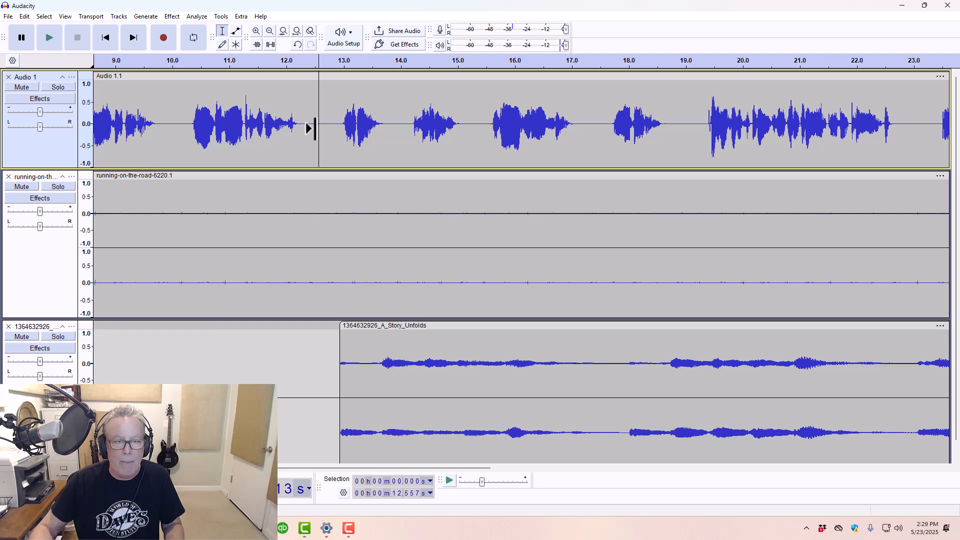
key("space")
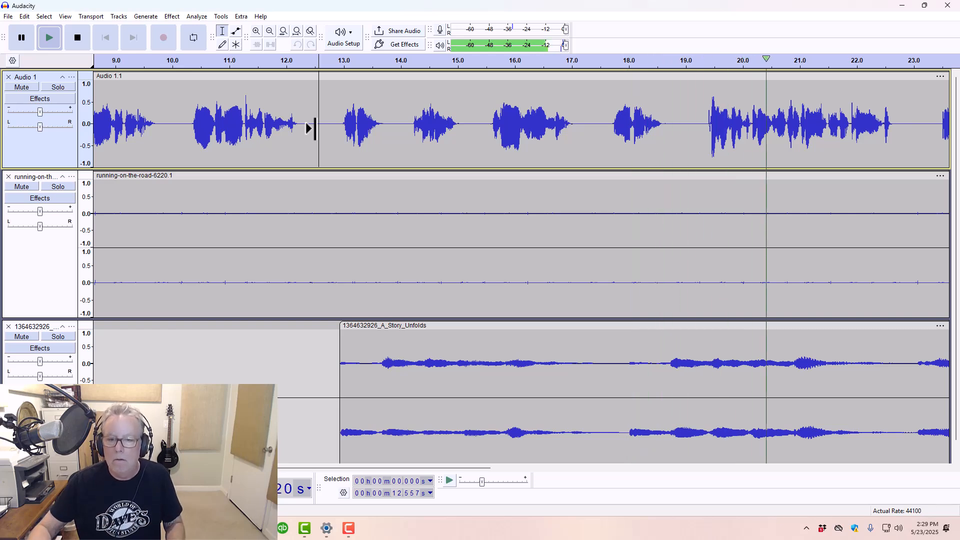
scroll(324, 153, "right", 6)
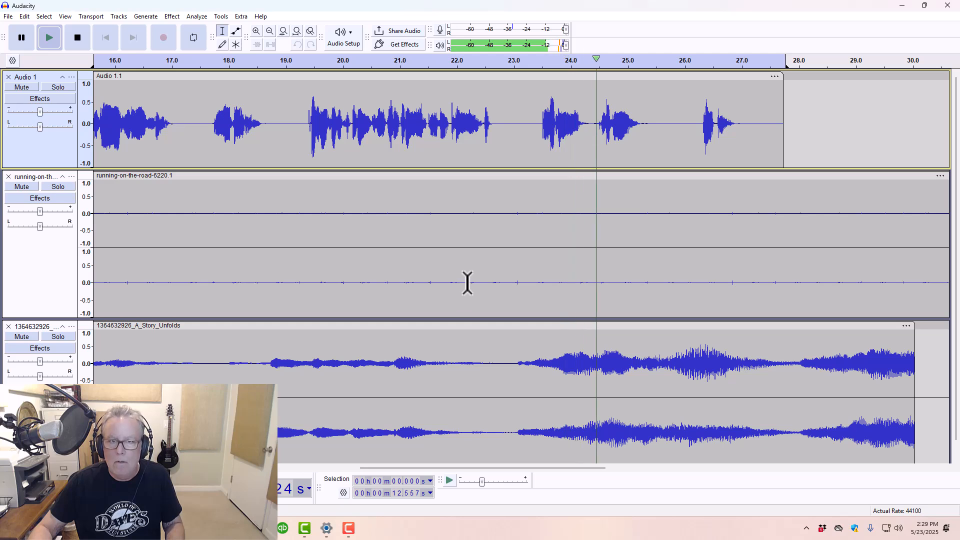
key("space")
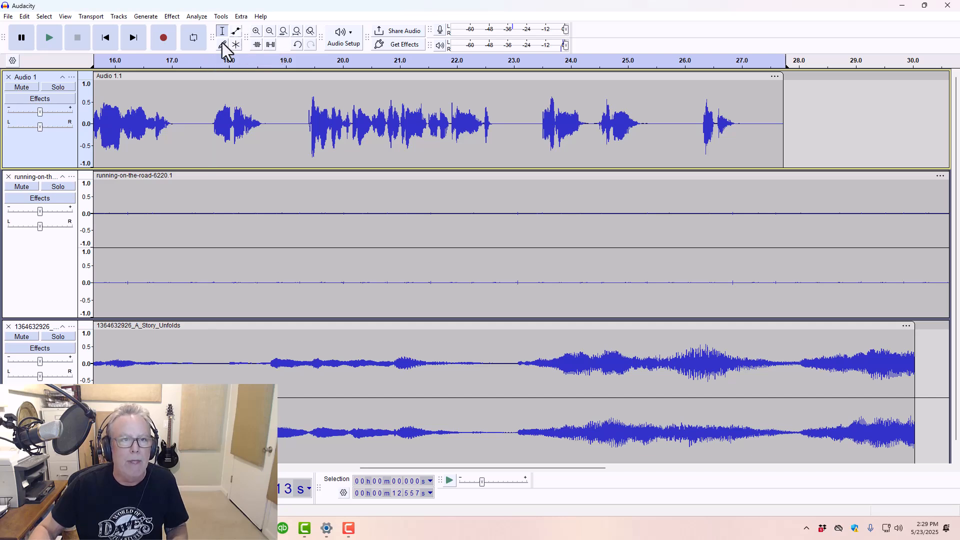
Add envelope points to A_Story_Unfolds at about 22.6, 23.0 and 27.5 s, lowering the music to about 0.7 from 23.0 s on.
left_click(236, 44)
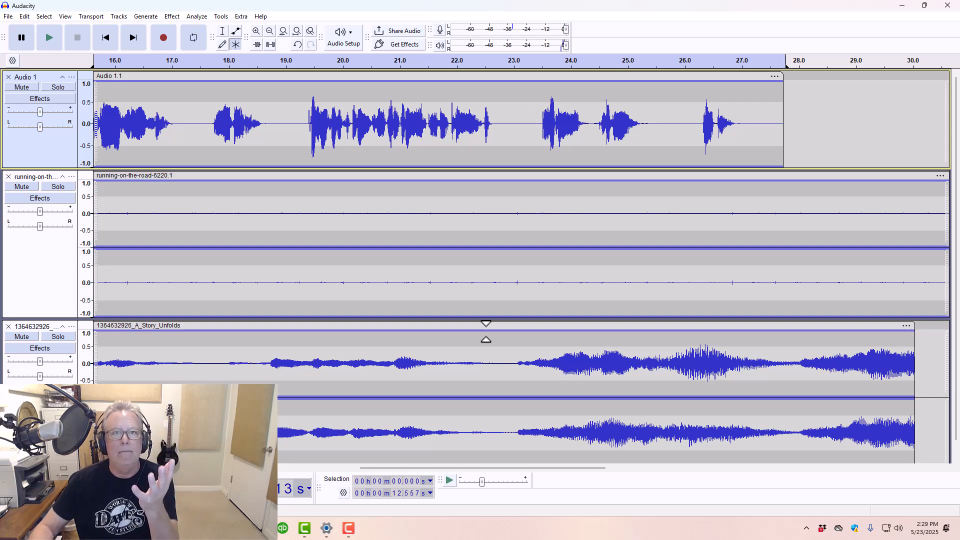
left_click(486, 330)
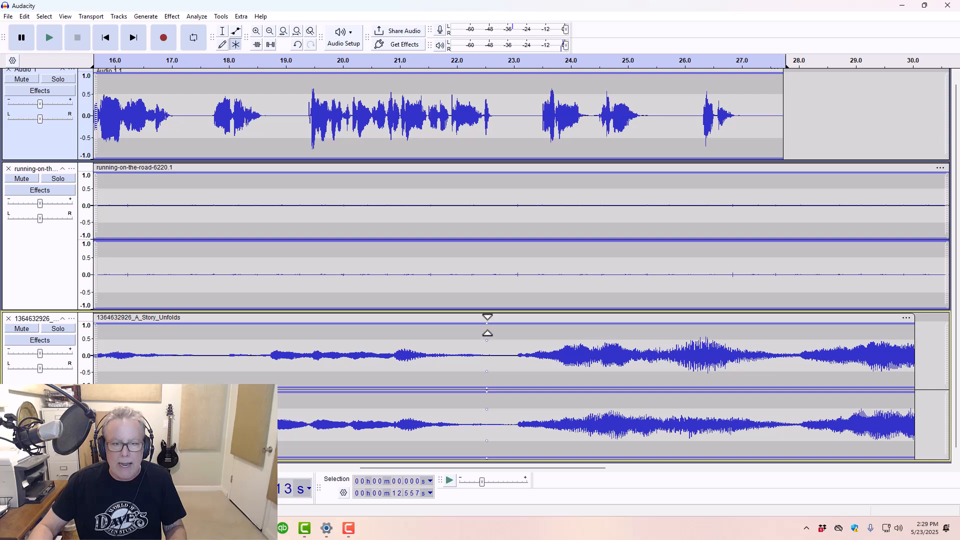
left_click_drag(487, 324, 488, 321)
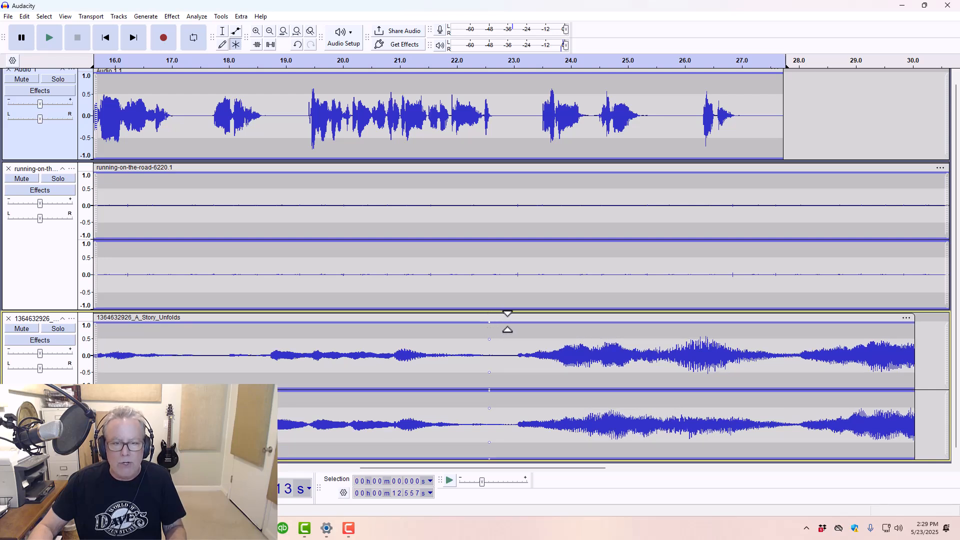
left_click(510, 322)
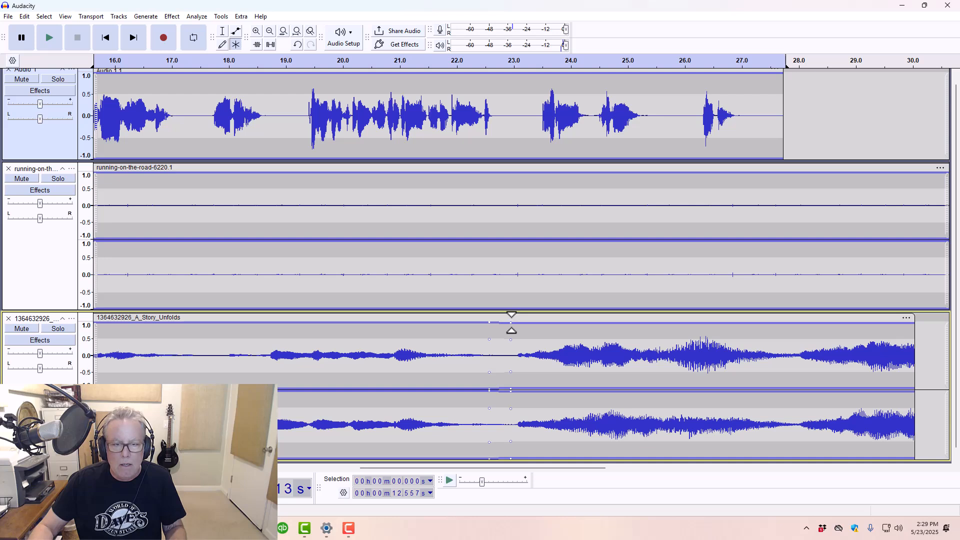
left_click_drag(511, 323, 513, 332)
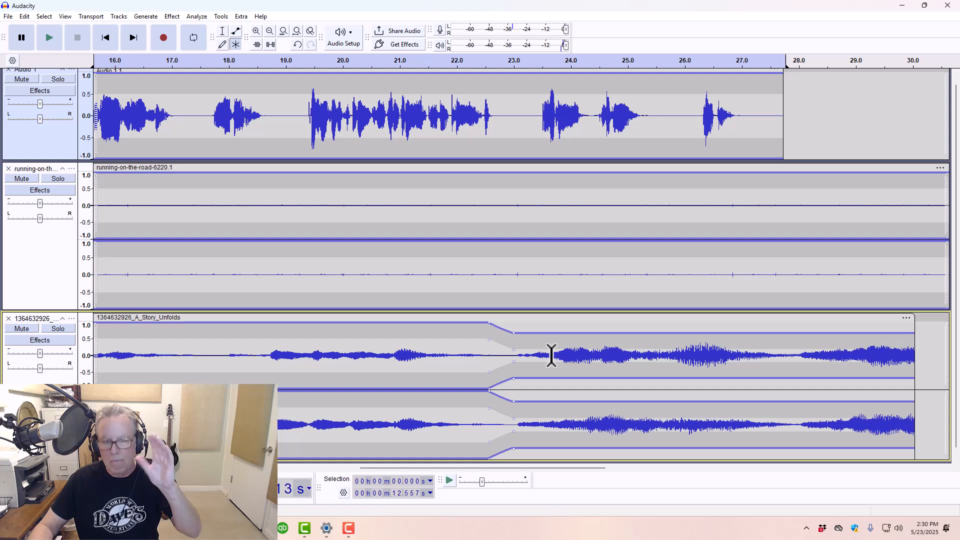
left_click(770, 333)
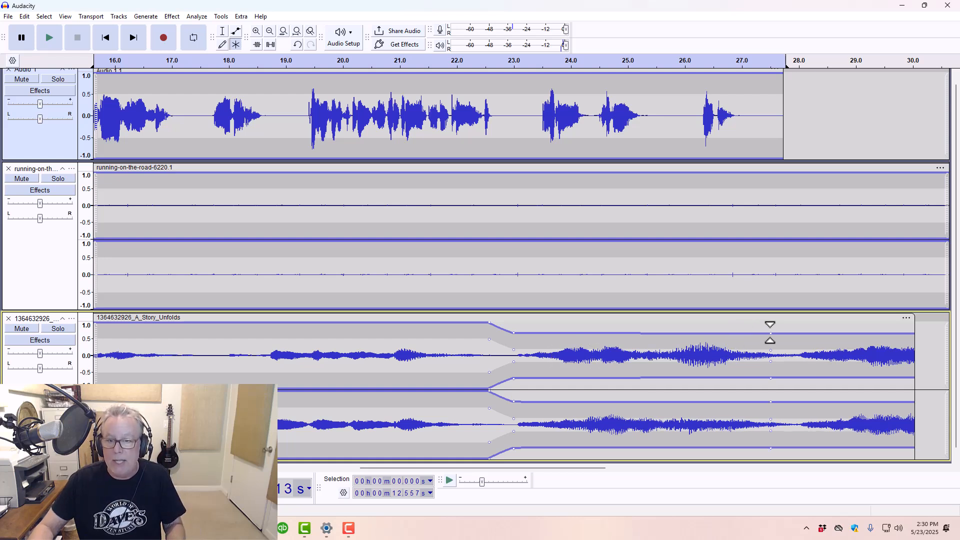
mouse_move(771, 333)
left_mouse_down()
mouse_move(769, 314)
mouse_move(768, 333)
left_mouse_up()
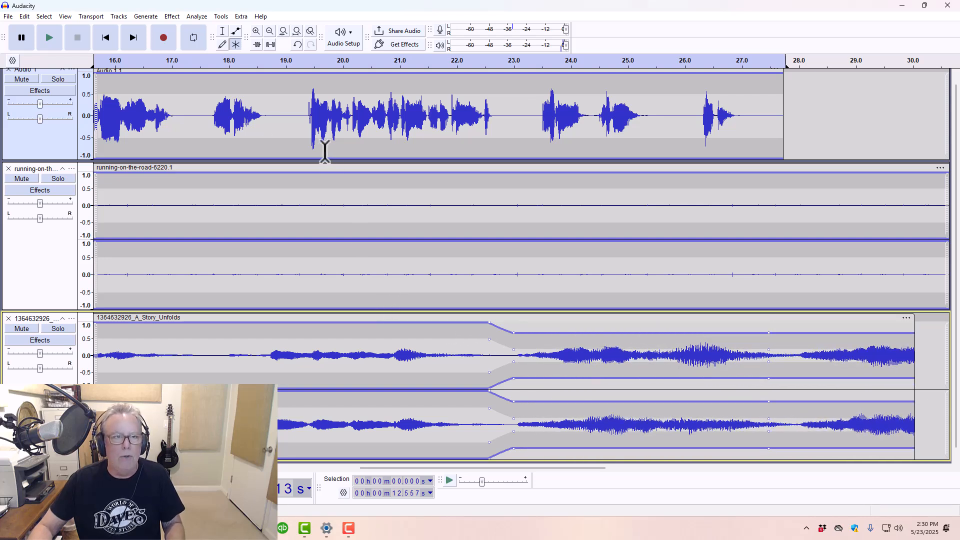
Return to the Selection tool and play the mix from about 21.4 s to check the lowered music.
left_click(219, 30)
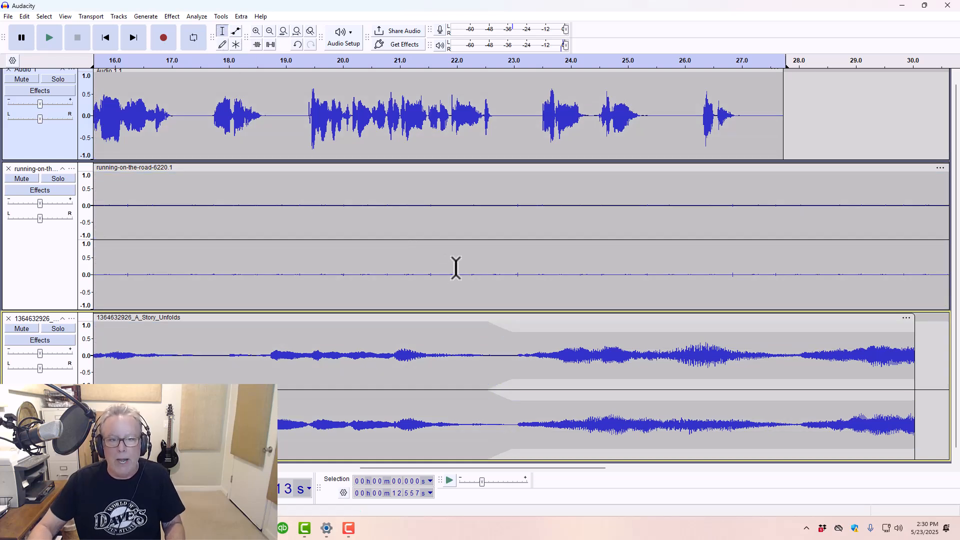
left_click(423, 265)
key("space")
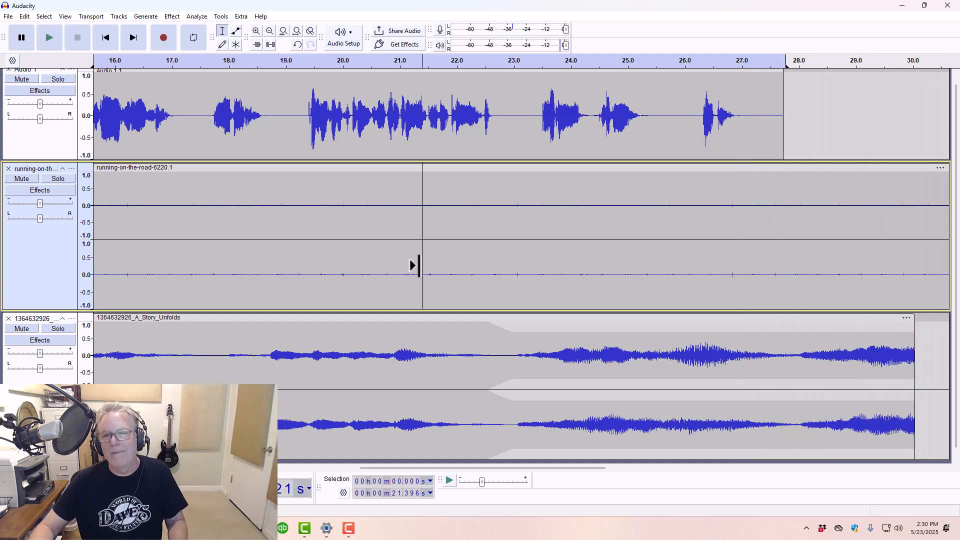
Delete the end of the running-on-the-road clip from about 30 s, matching the end of the music clip.
scroll(413, 265, "right", 5)
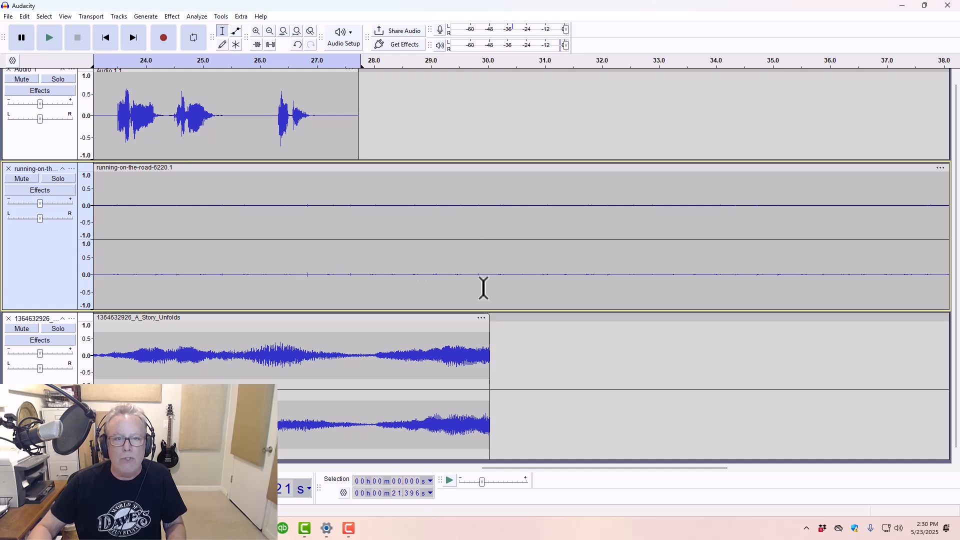
scroll(505, 284, "down", 4)
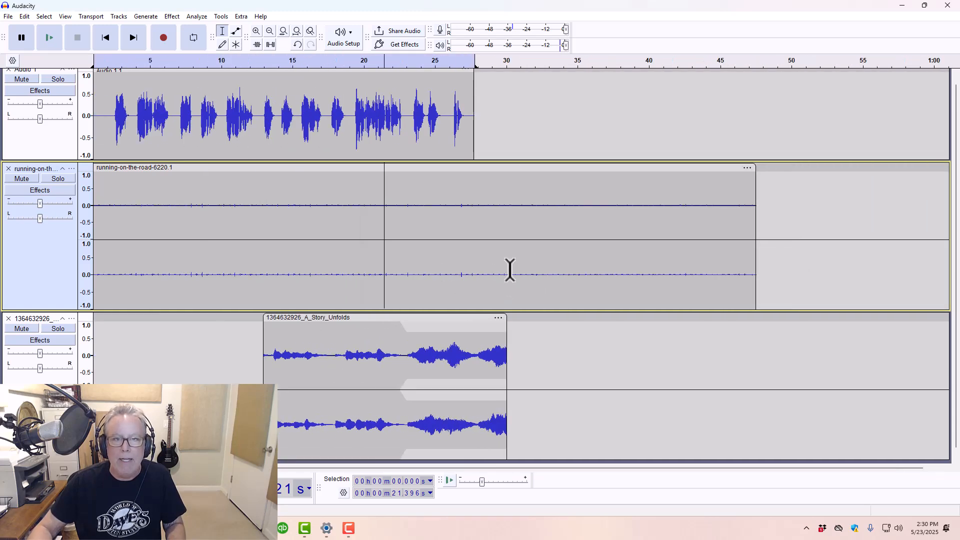
left_click_drag(508, 205, 760, 213)
key("Delete")
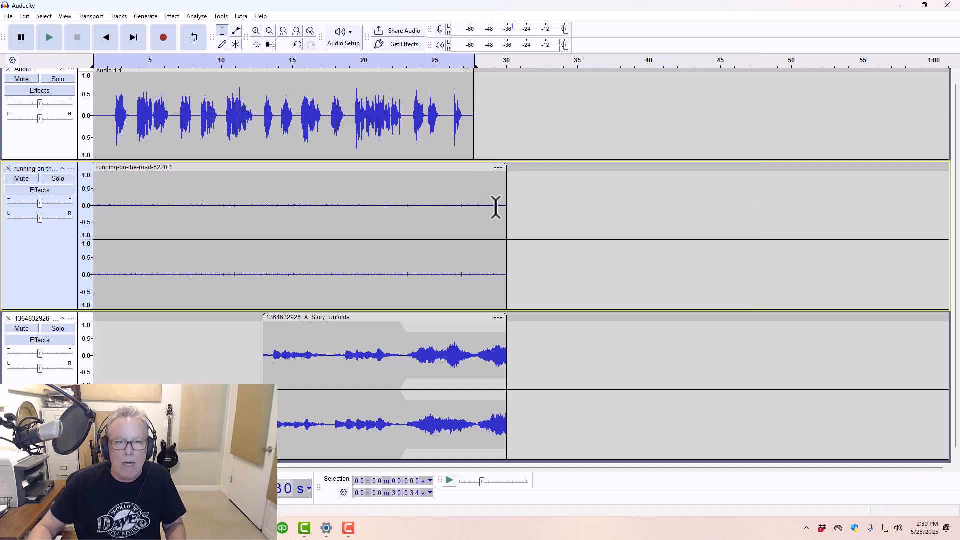
Trim the ends of the running-on-the-road and A_Story_Unfolds clips to about 29.1 s.
left_click(496, 206)
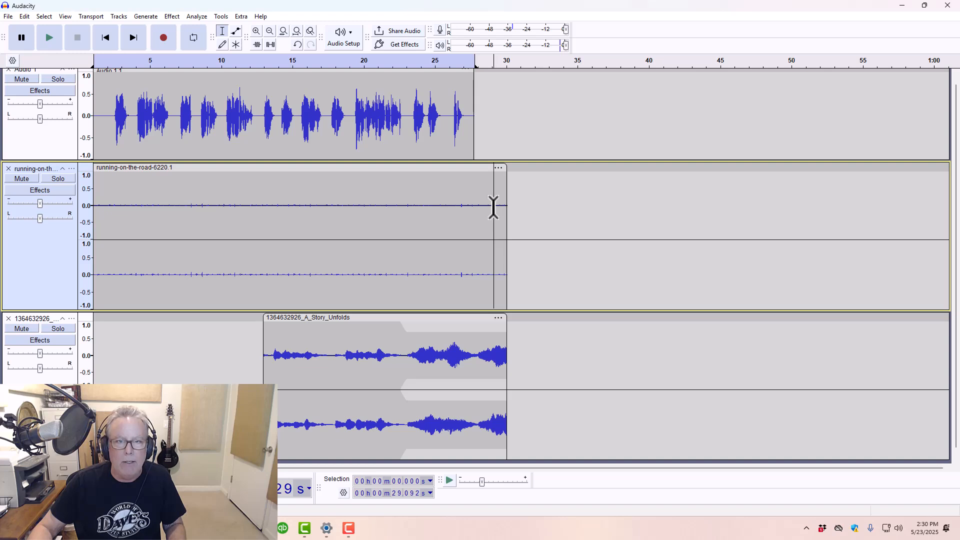
left_click_drag(493, 207, 506, 207)
key("Delete")
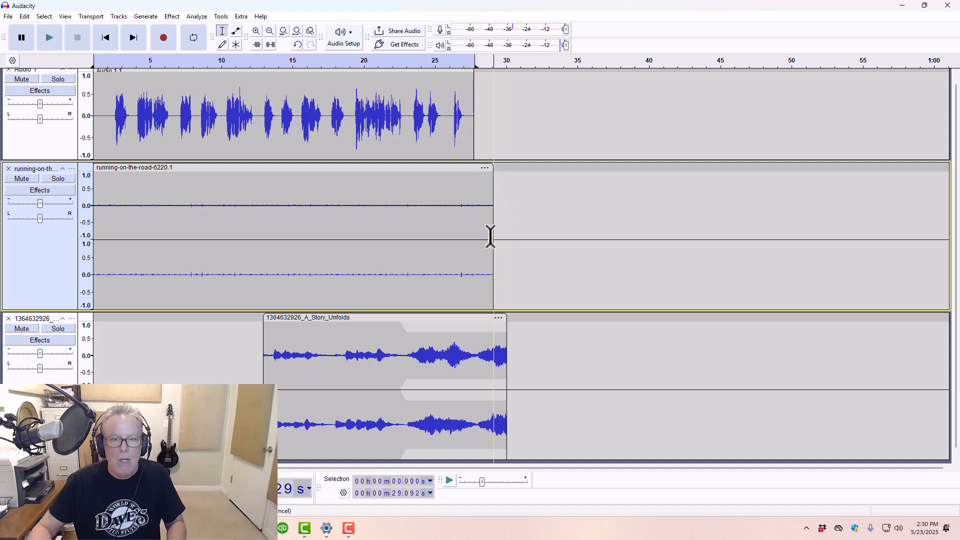
left_click_drag(491, 332, 513, 335)
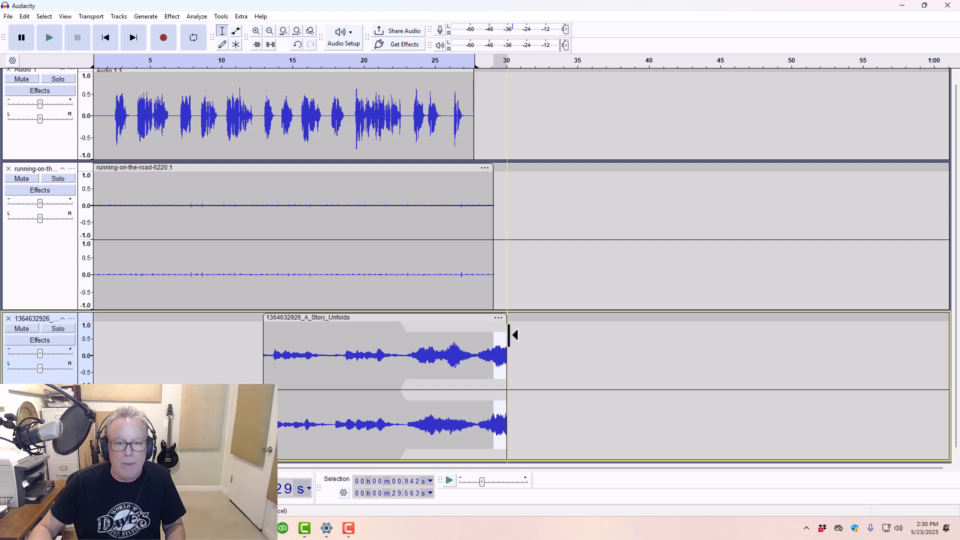
key("Delete")
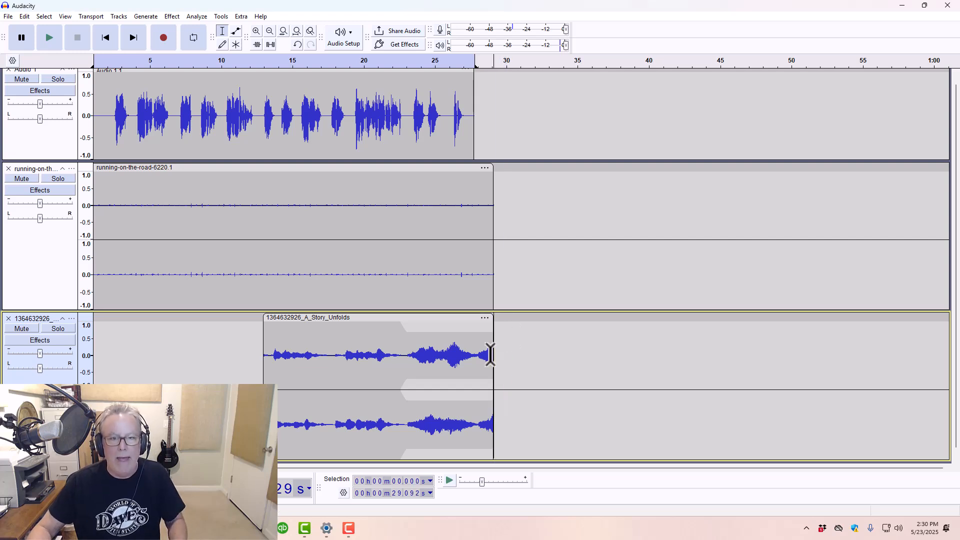
Undo the last two end trims on the music and running clips.
scroll(483, 353, "down", 2)
scroll(483, 353, "up", 3)
scroll(482, 353, "up", 2)
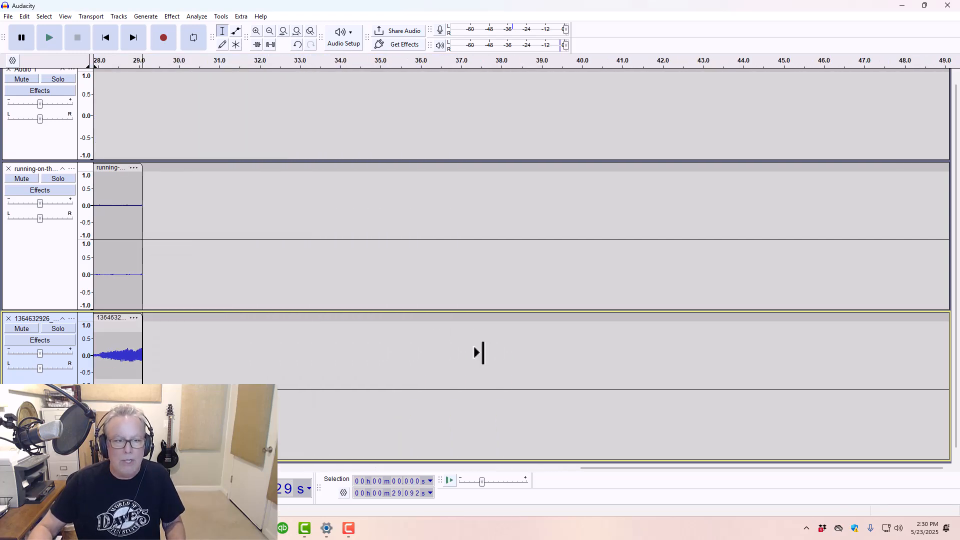
scroll(410, 425, "left", 10)
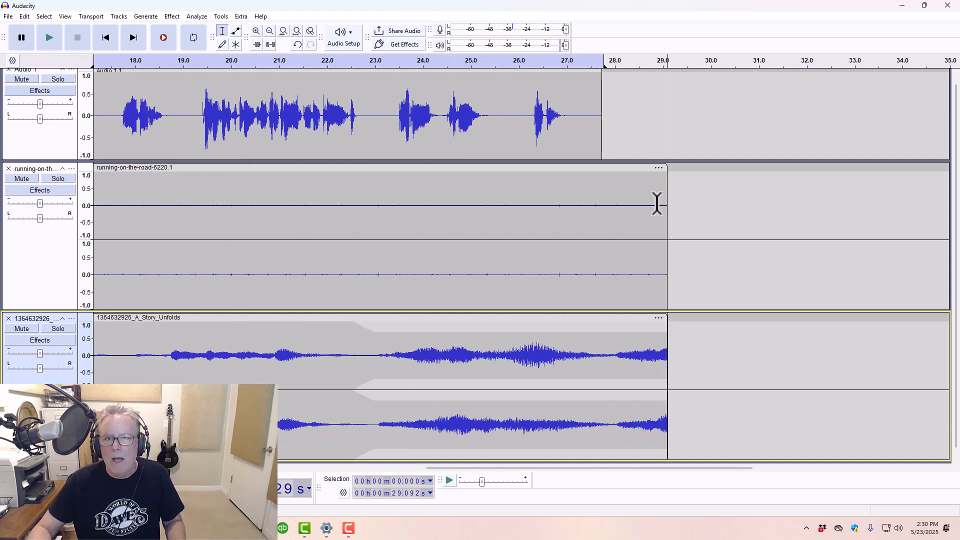
scroll(650, 205, "right", 3)
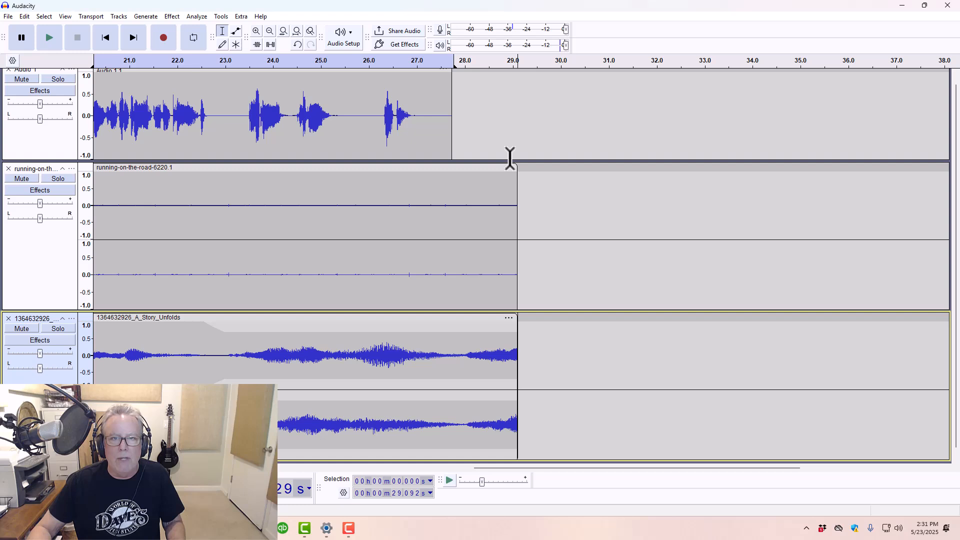
left_click(23, 16)
left_click(30, 28)
left_click(27, 19)
left_click(29, 28)
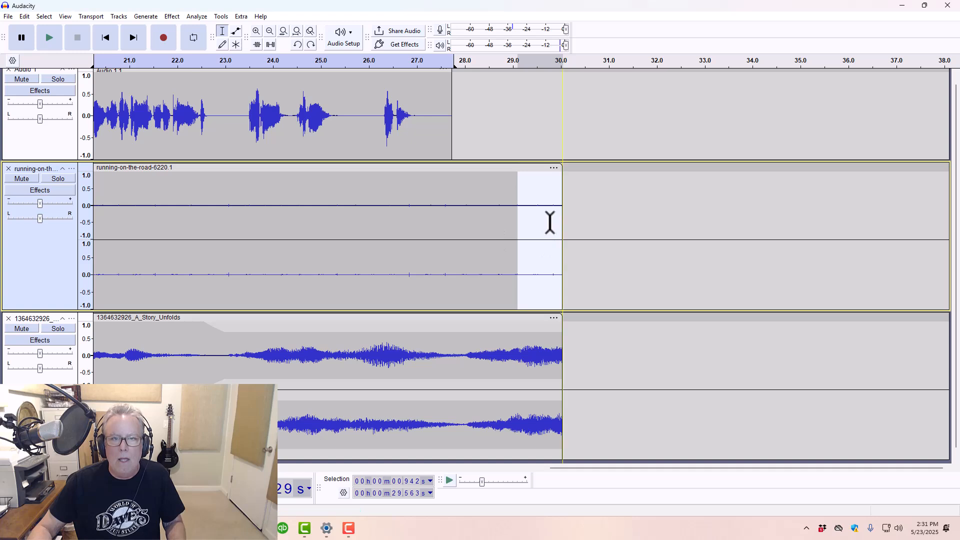
Trim the ends of the running-on-the-road and A_Story_Unfolds clips to about 29.5 s.
scroll(540, 224, "up", 2)
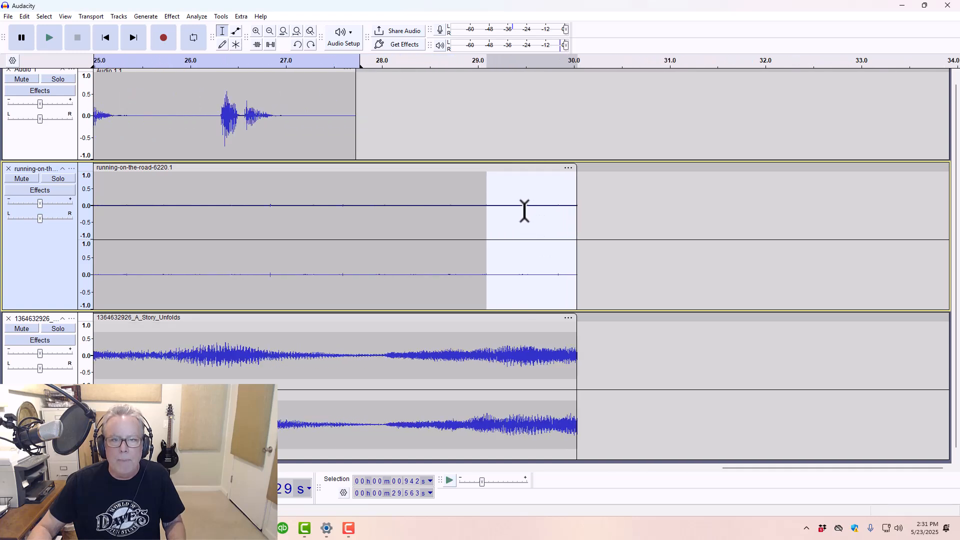
left_click_drag(526, 208, 570, 216)
key("Delete")
left_click_drag(527, 347, 572, 345)
key("Delete")
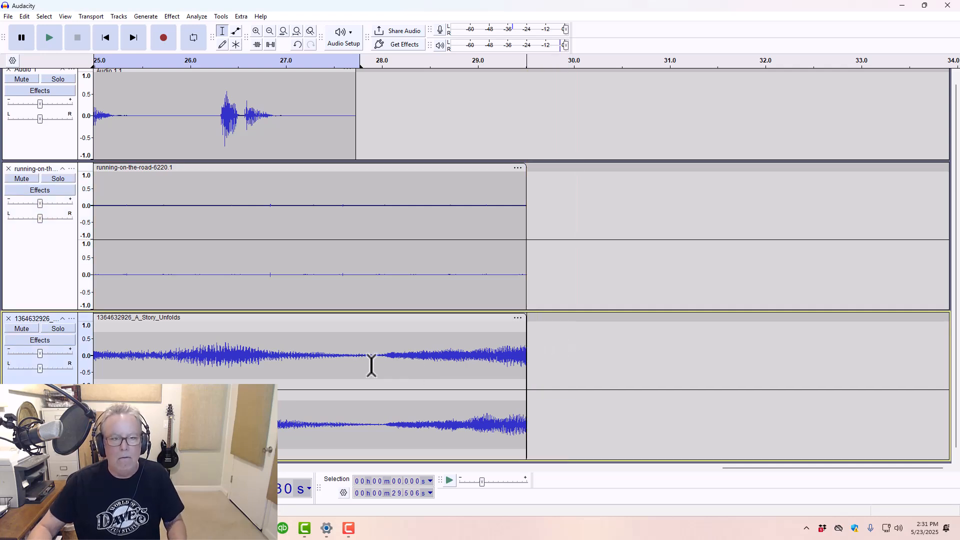
Play the ending from about 25.6 s, and fade out the A_Story_Unfolds clip from about 26.9 s to its end.
left_click(149, 123)
key("space")
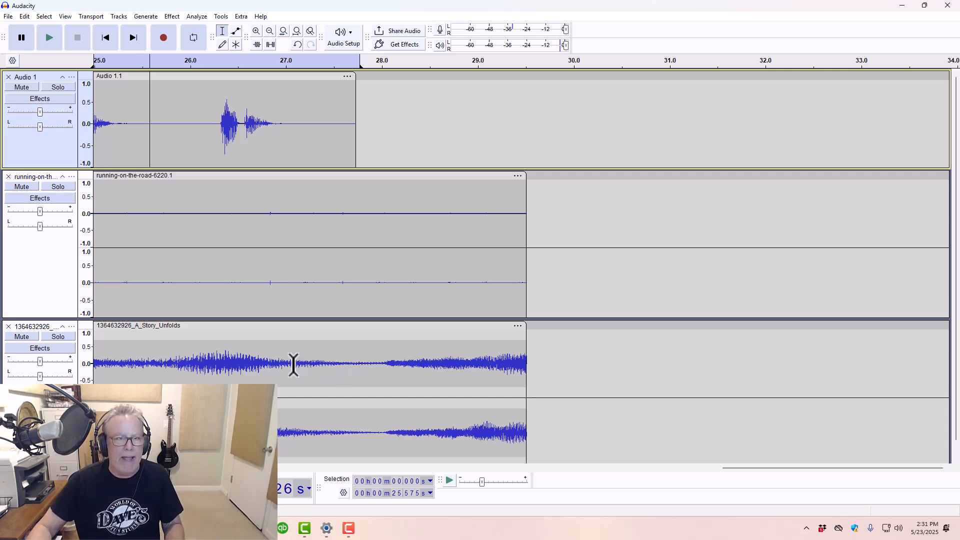
left_click(275, 363)
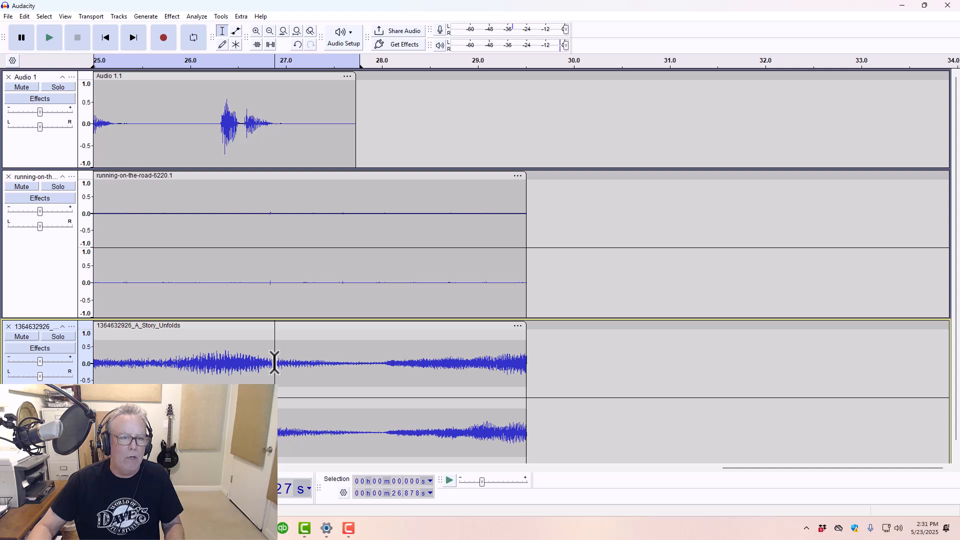
left_click_drag(274, 363, 527, 381)
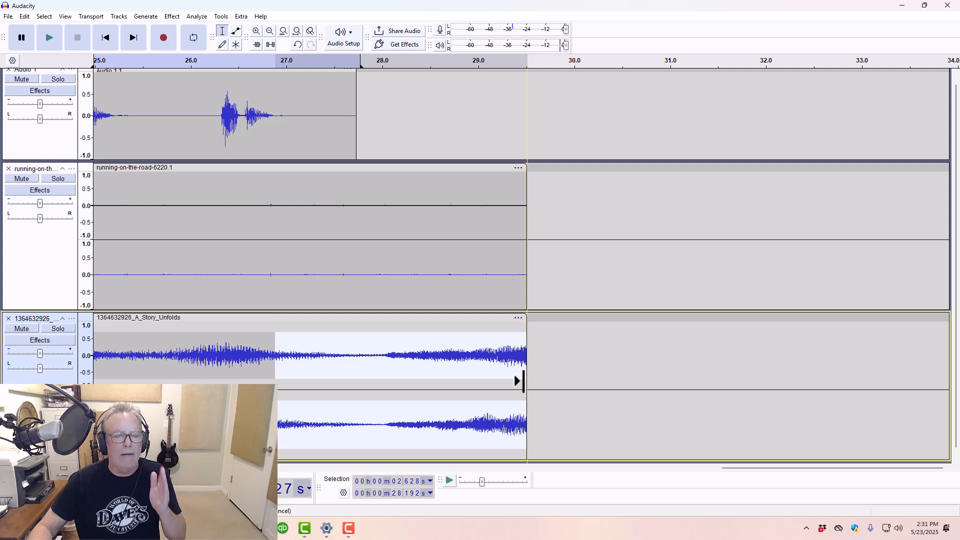
left_click(172, 16)
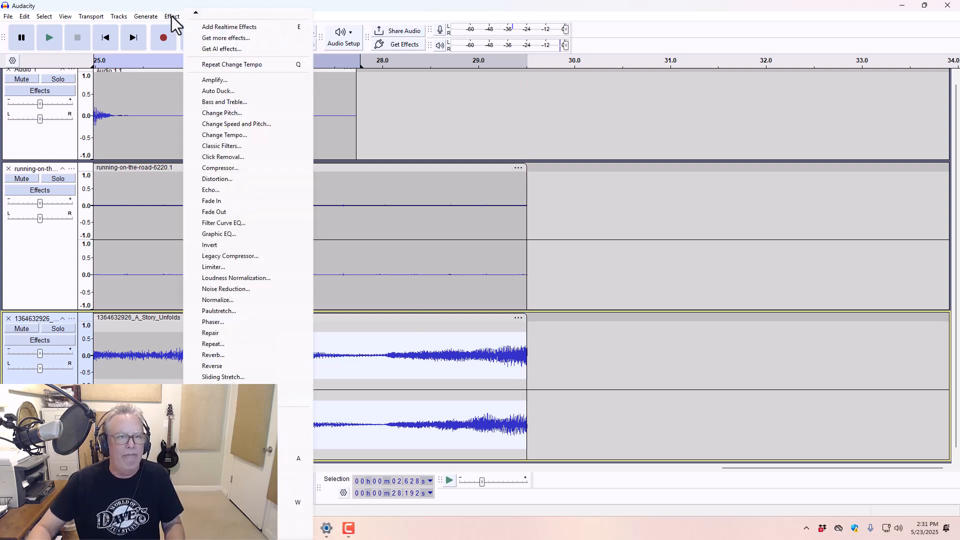
left_click(214, 212)
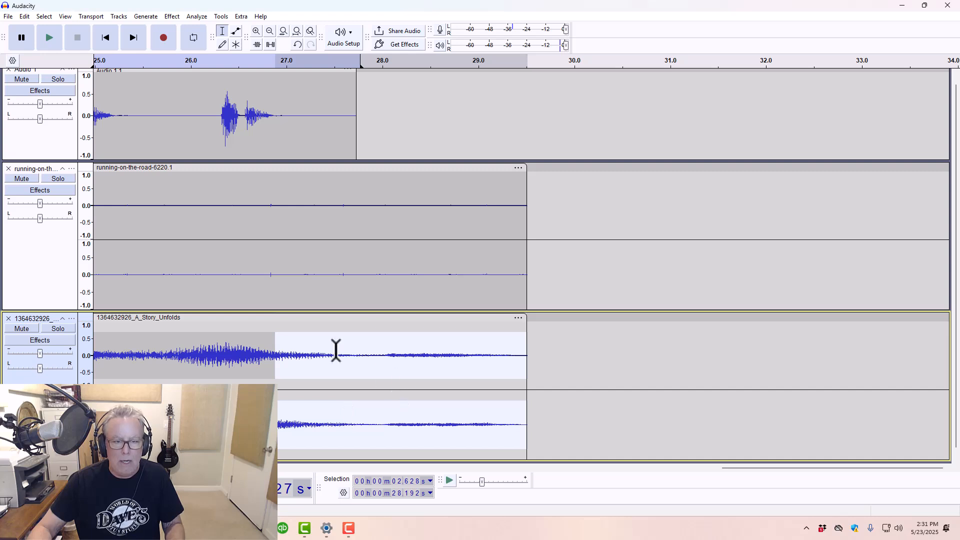
Undo the fade-out on the end of the music clip and redo it to compare the waveforms.
left_click(20, 17)
left_click(35, 26)
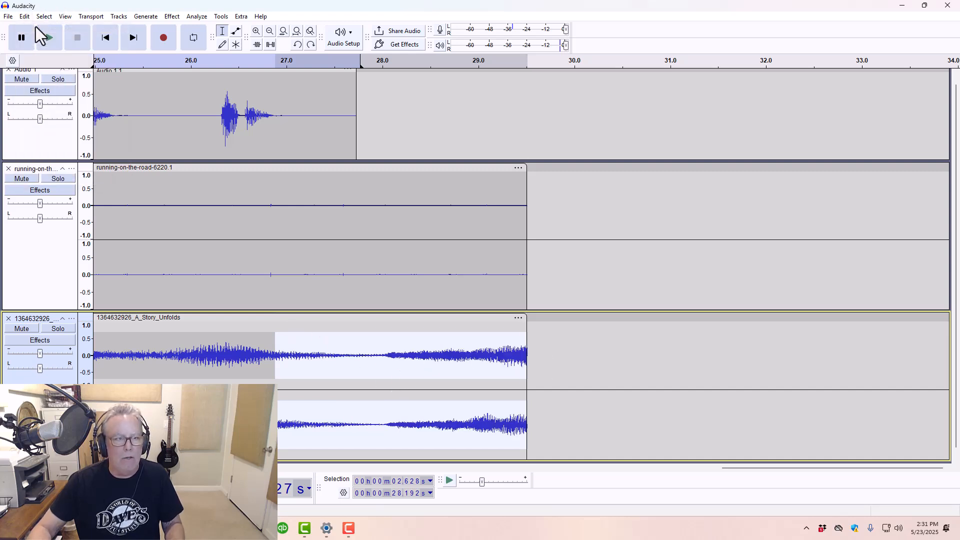
left_click(24, 16)
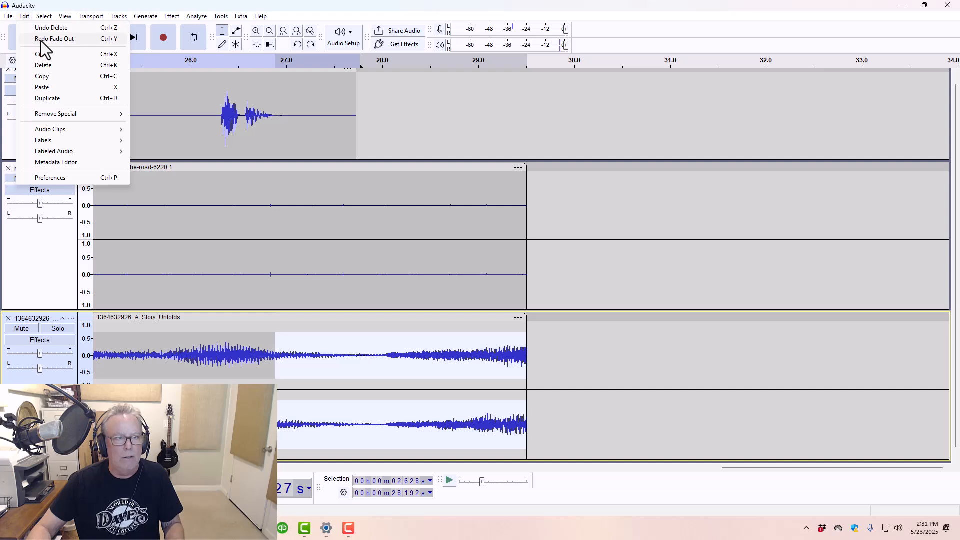
left_click(41, 40)
Play the ending from about 25.7 s to check the music's fade-out.
left_click(163, 370)
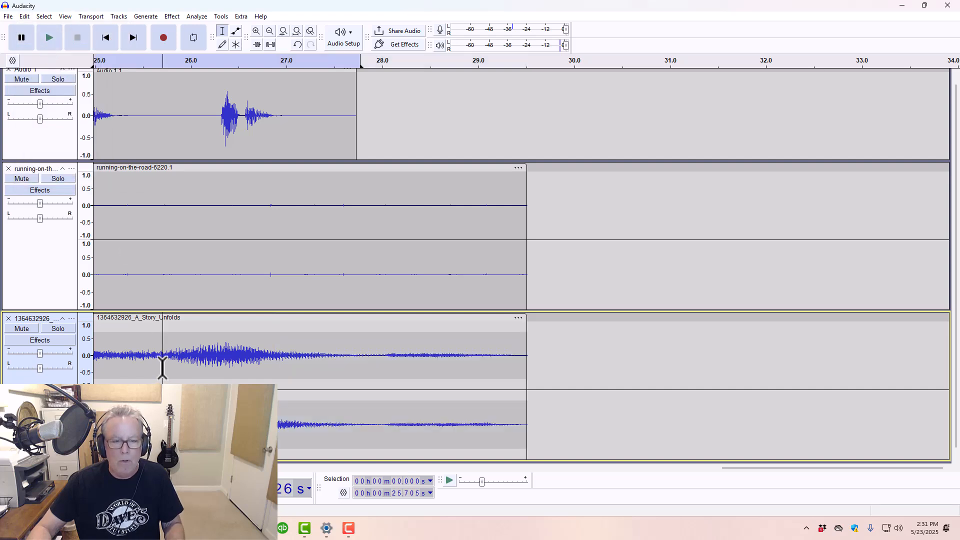
key("space")
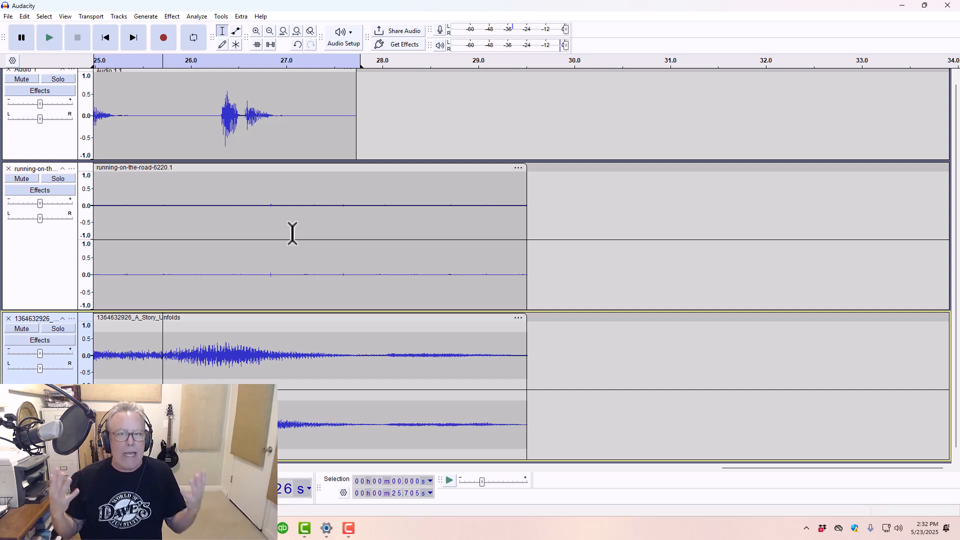
Play the full mix from the beginning, following the playback position through the voice, running and music tracks.
scroll(263, 190, "left", 10)
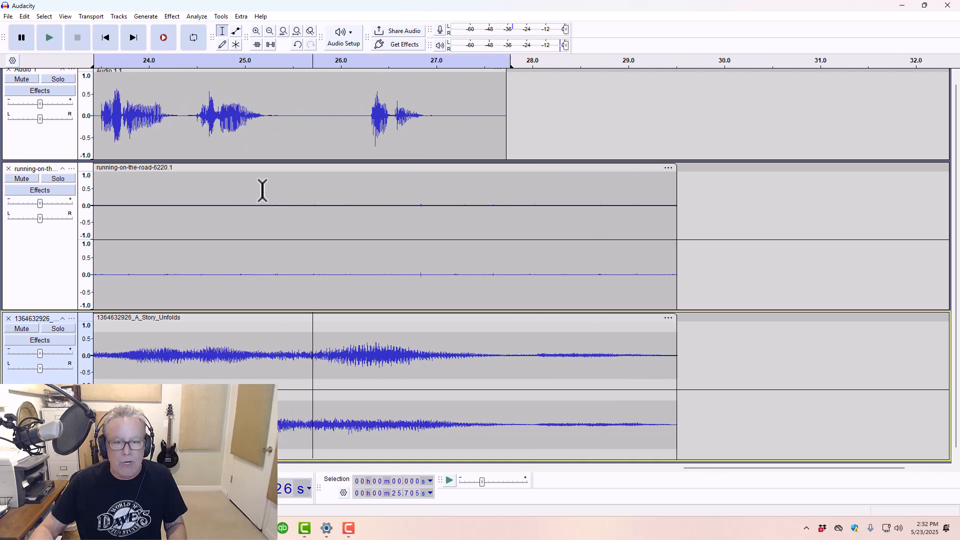
scroll(267, 193, "left", 10)
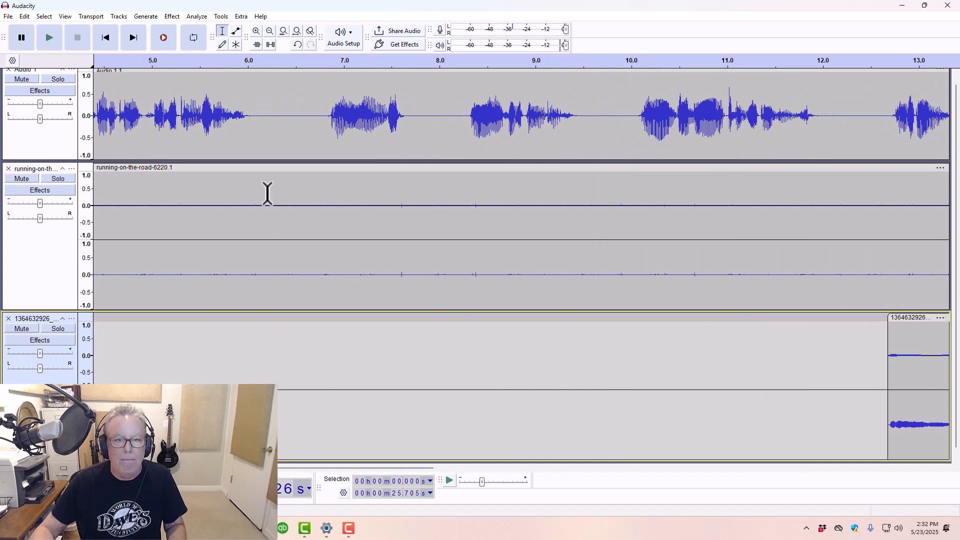
scroll(267, 193, "up", 1)
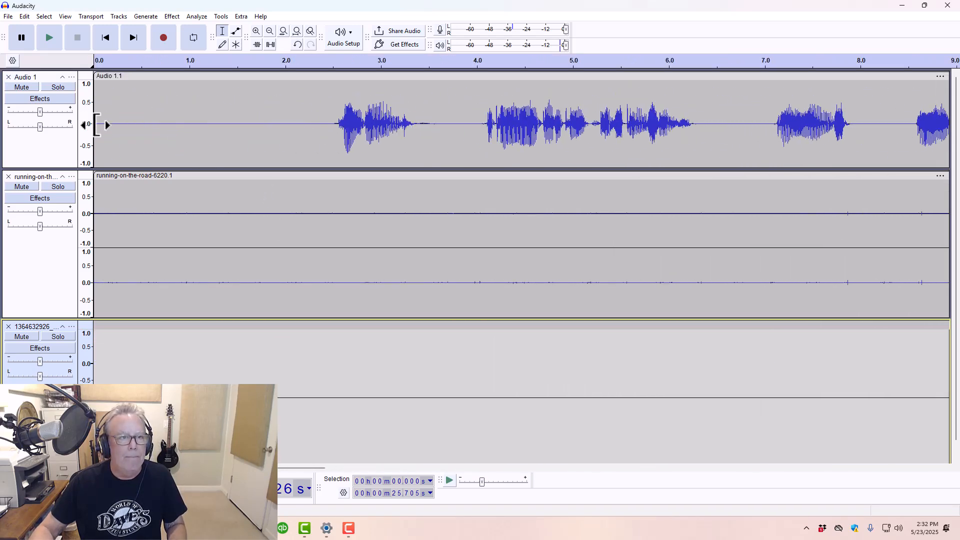
left_click_drag(98, 125, 86, 126)
scroll(86, 127, "down", 1)
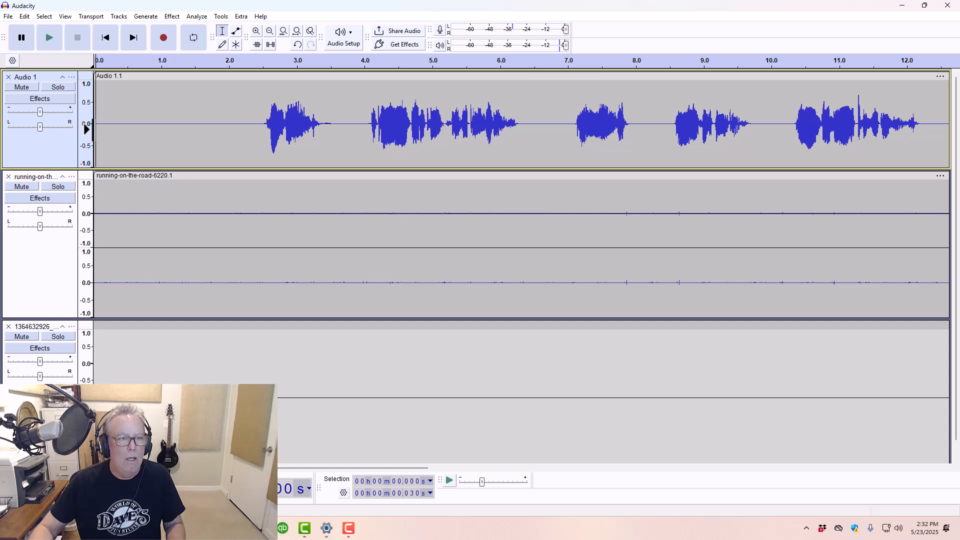
key("space")
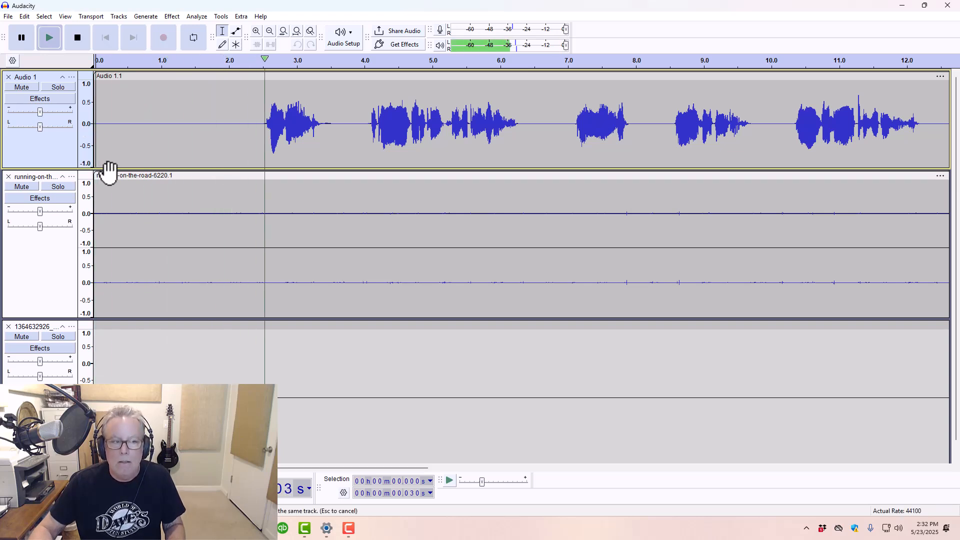
scroll(127, 181, "right", 3)
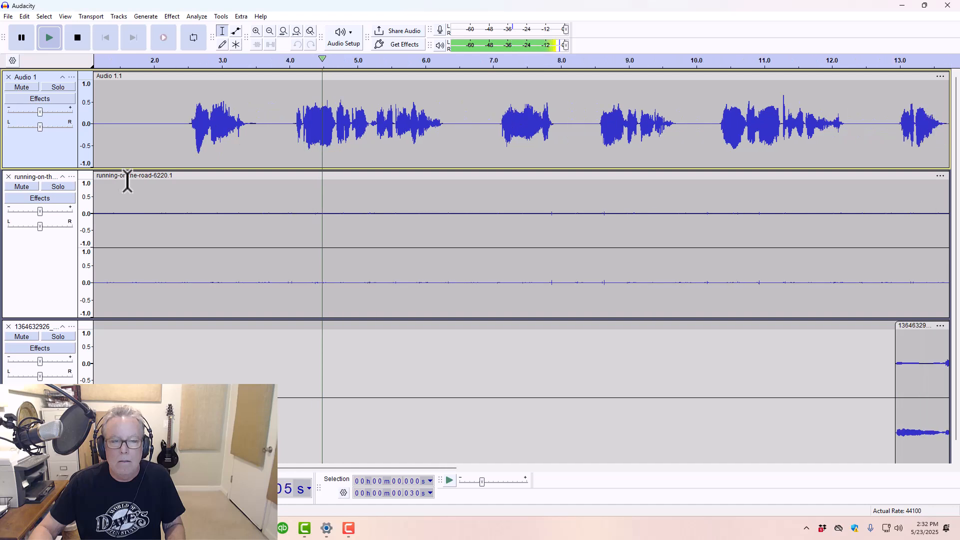
scroll(126, 181, "right", 6)
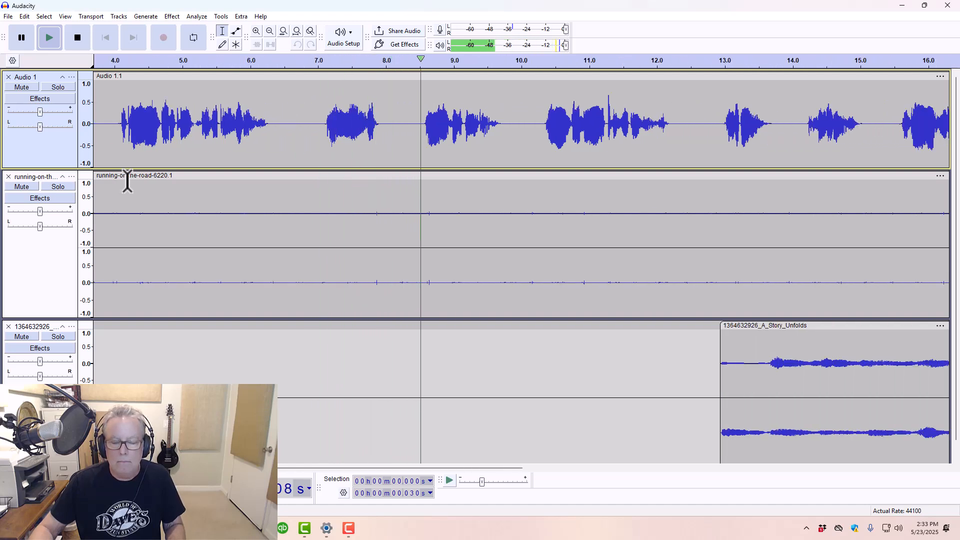
scroll(127, 181, "right", 4)
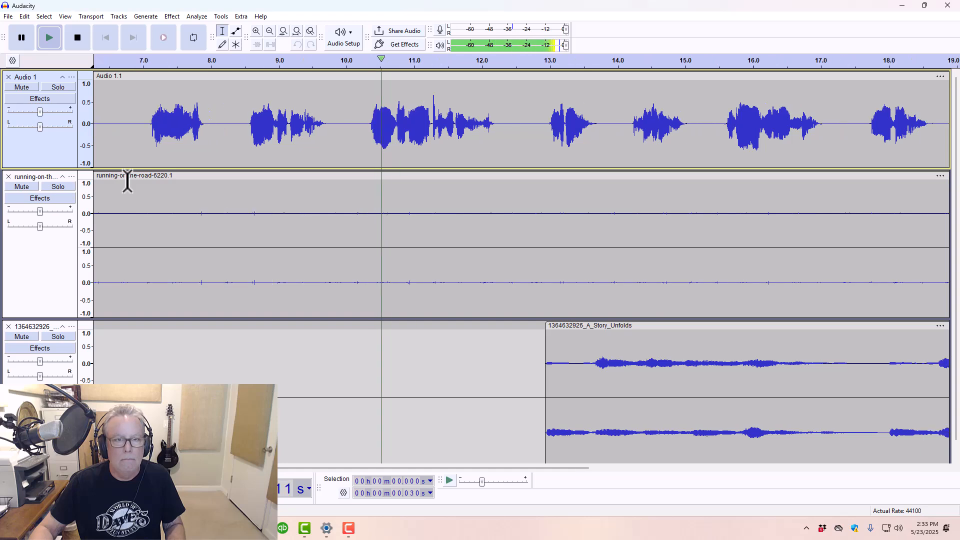